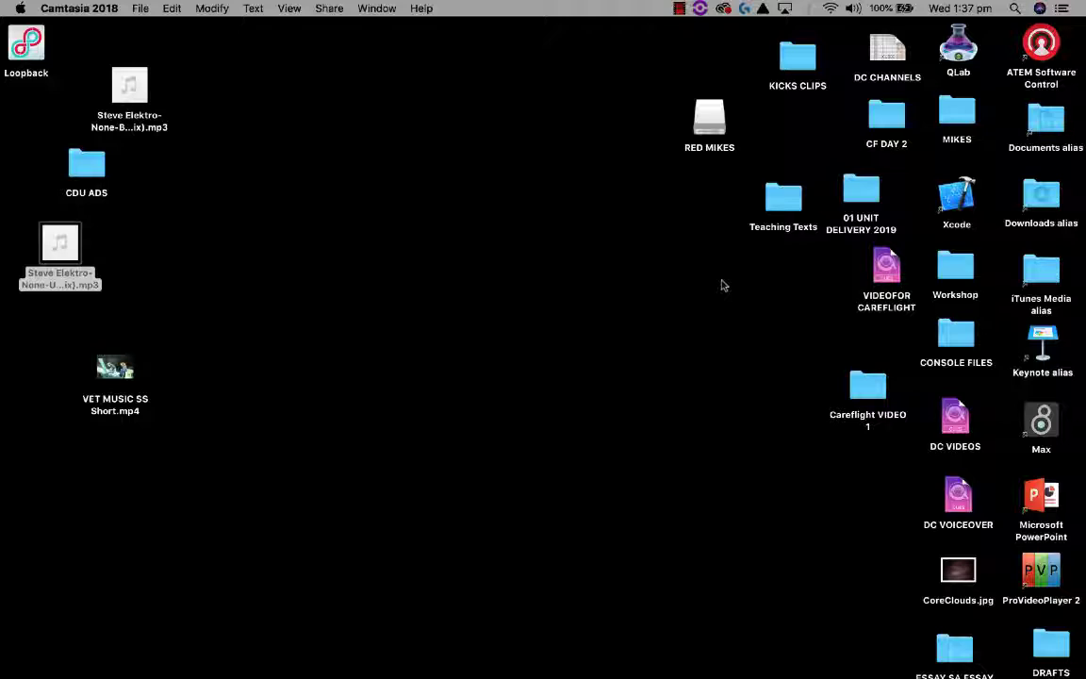
Open the Mac's display preferences, gather the DELL P2418HT window onto this screen and show the display arrangement
left_click(15, 8)
left_click(76, 49)
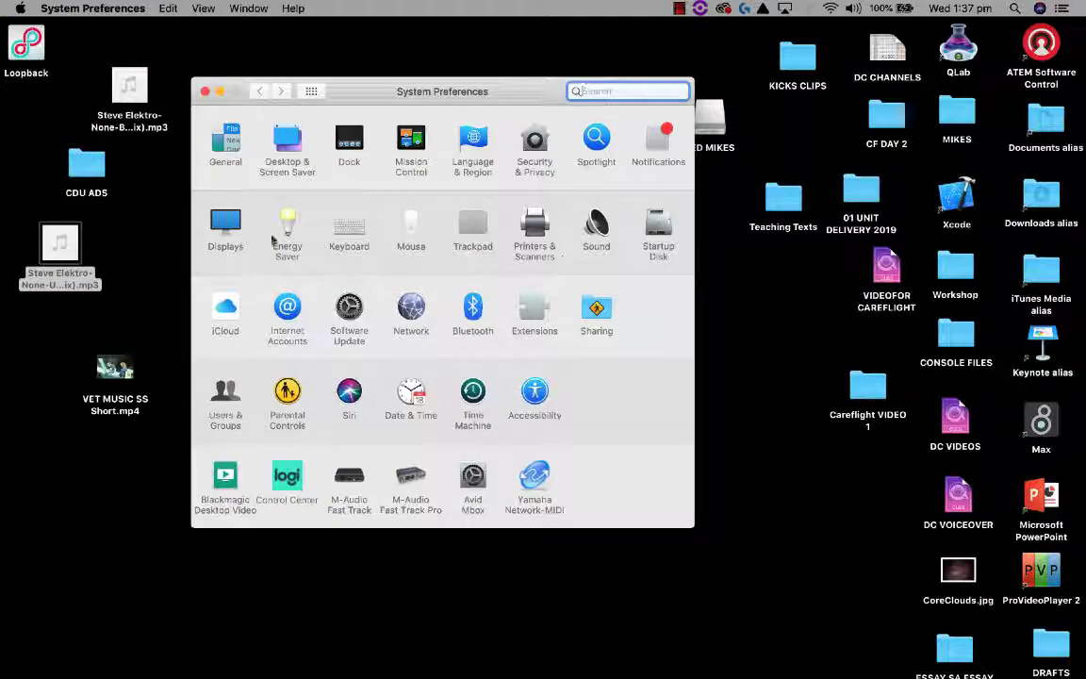
left_click(216, 221)
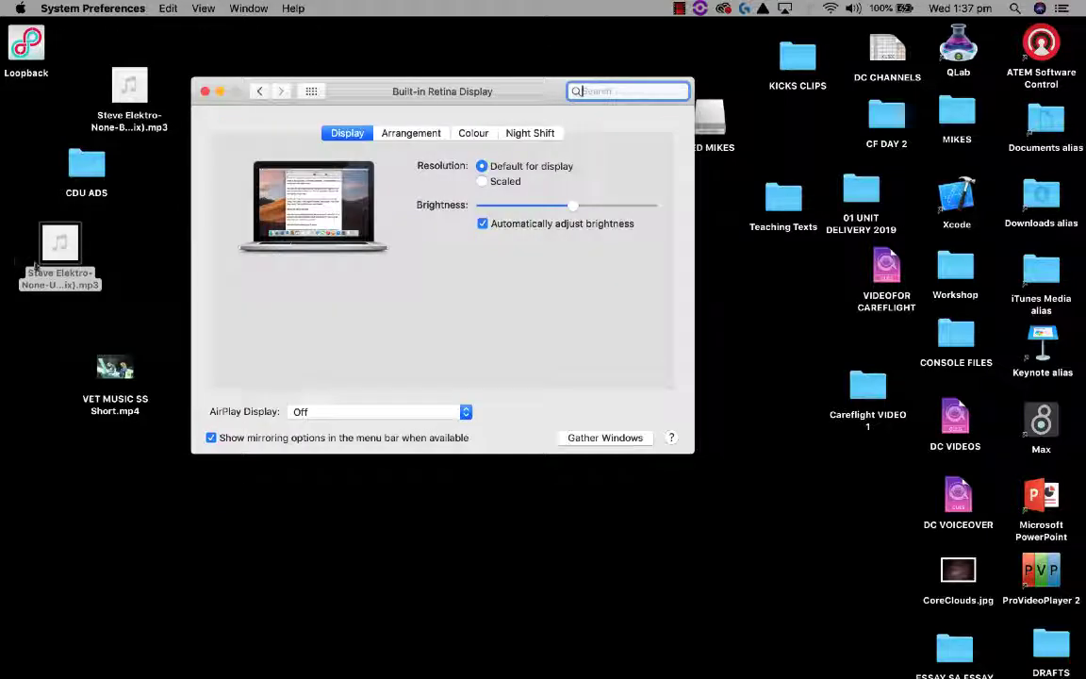
left_click(630, 440)
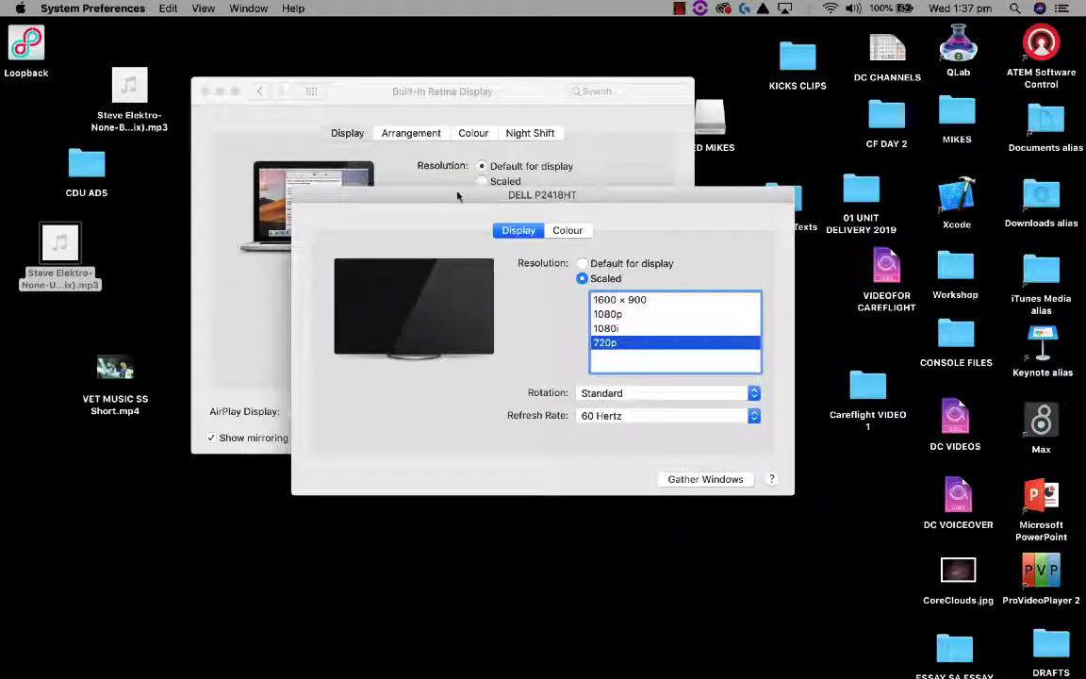
left_click_drag(468, 199, 453, 486)
left_click(382, 133)
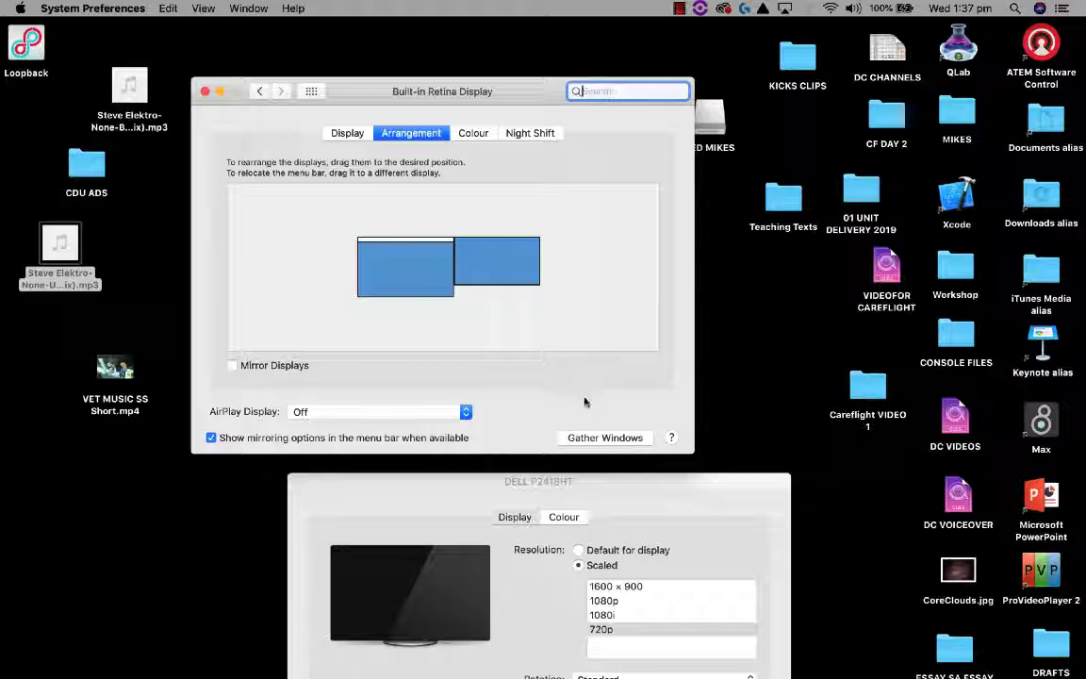
Reveal the full list of scaled resolutions for the DELL P2418HT, review the options and close the display preferences
left_click(605, 438)
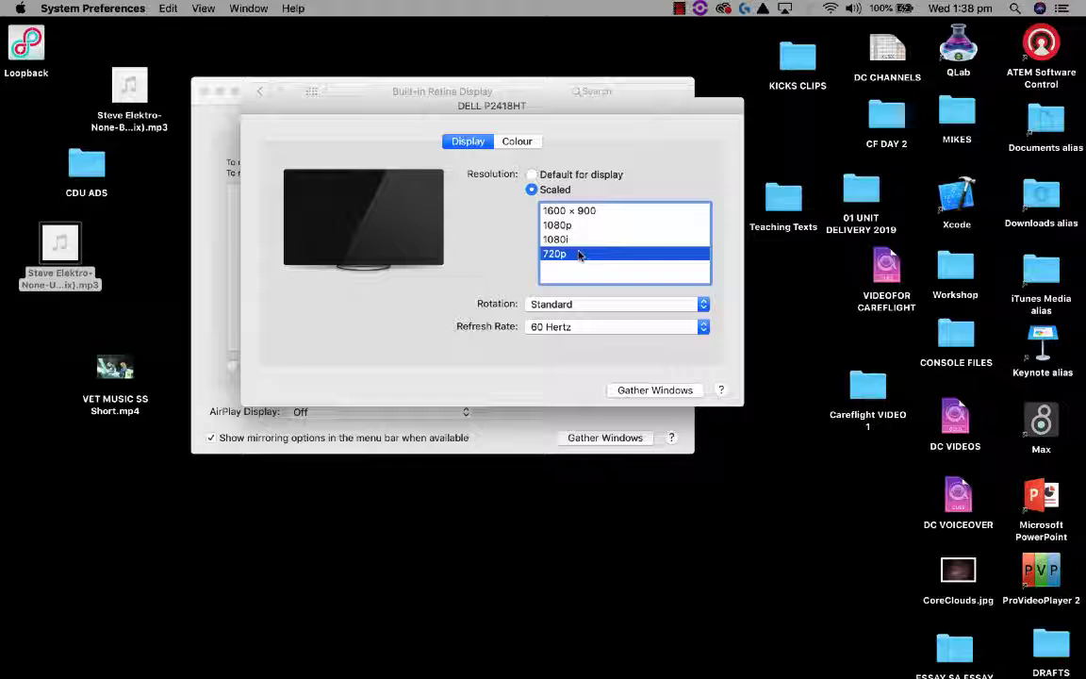
left_click(532, 191, "alt")
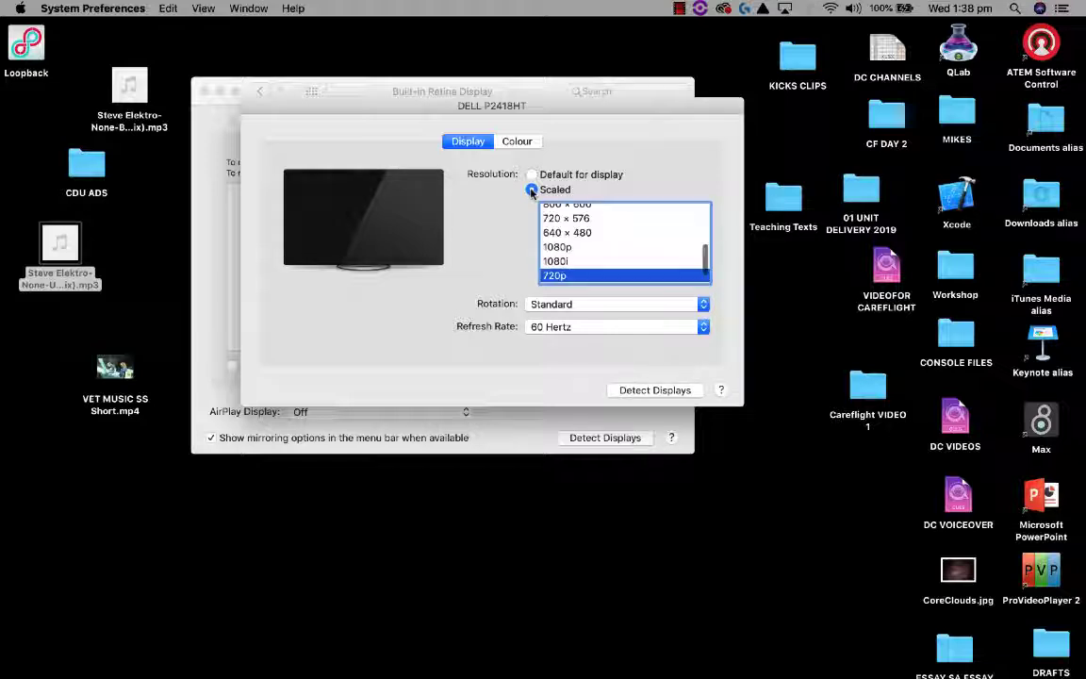
scroll(616, 236, "up", 10)
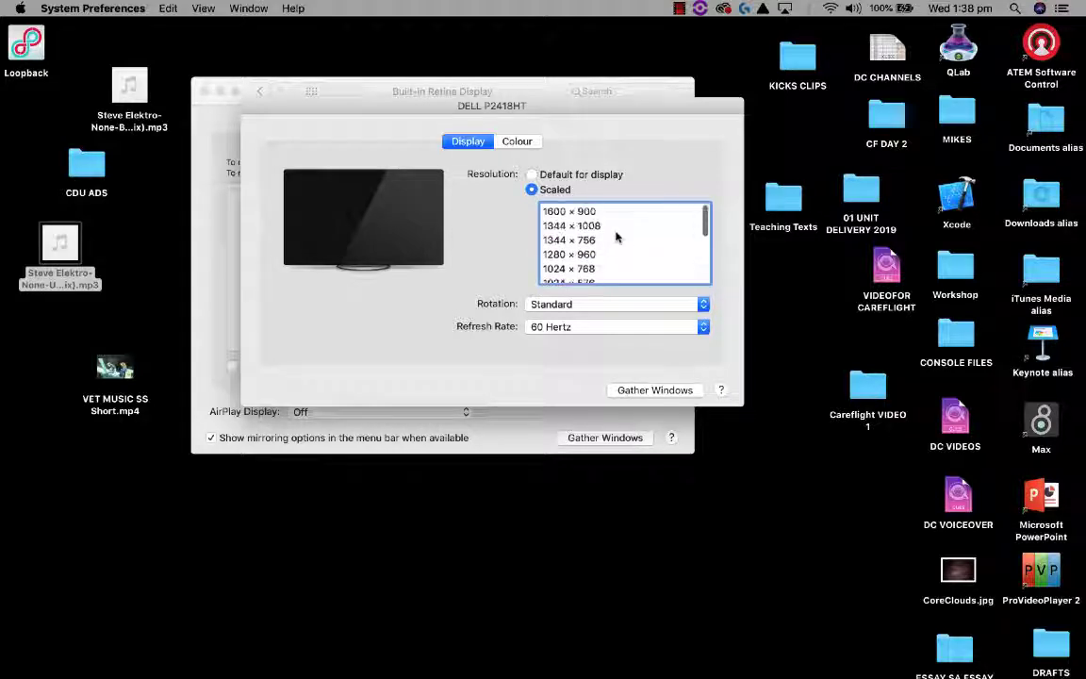
scroll(616, 236, "down", 8)
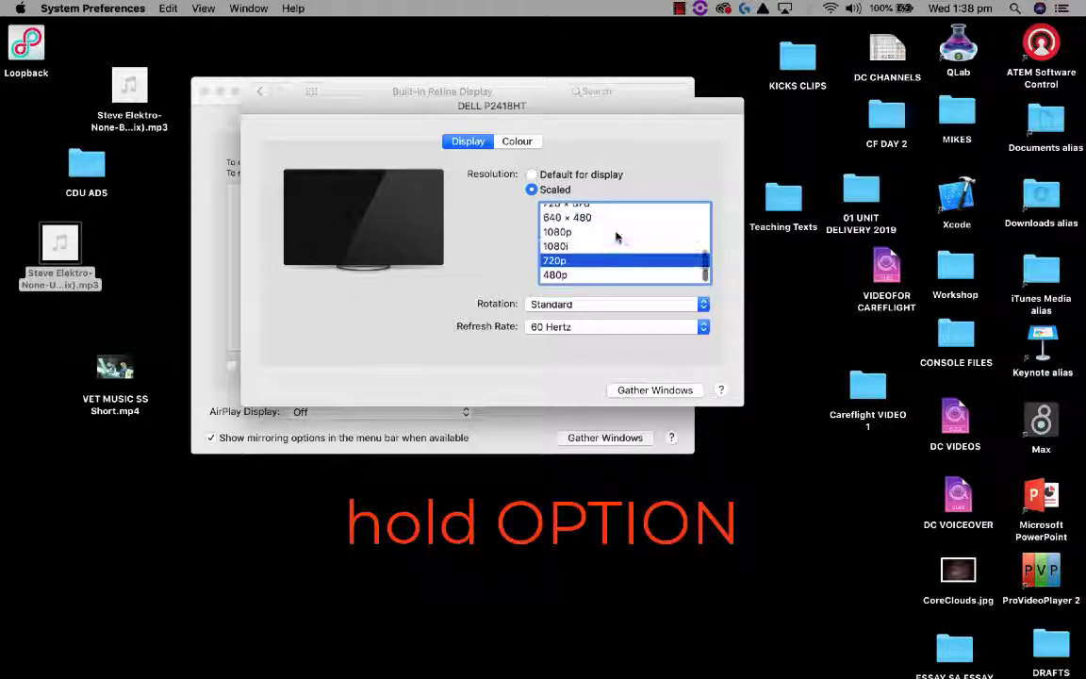
scroll(616, 236, "up", 3)
scroll(616, 237, "up", 1)
scroll(615, 237, "down", 5)
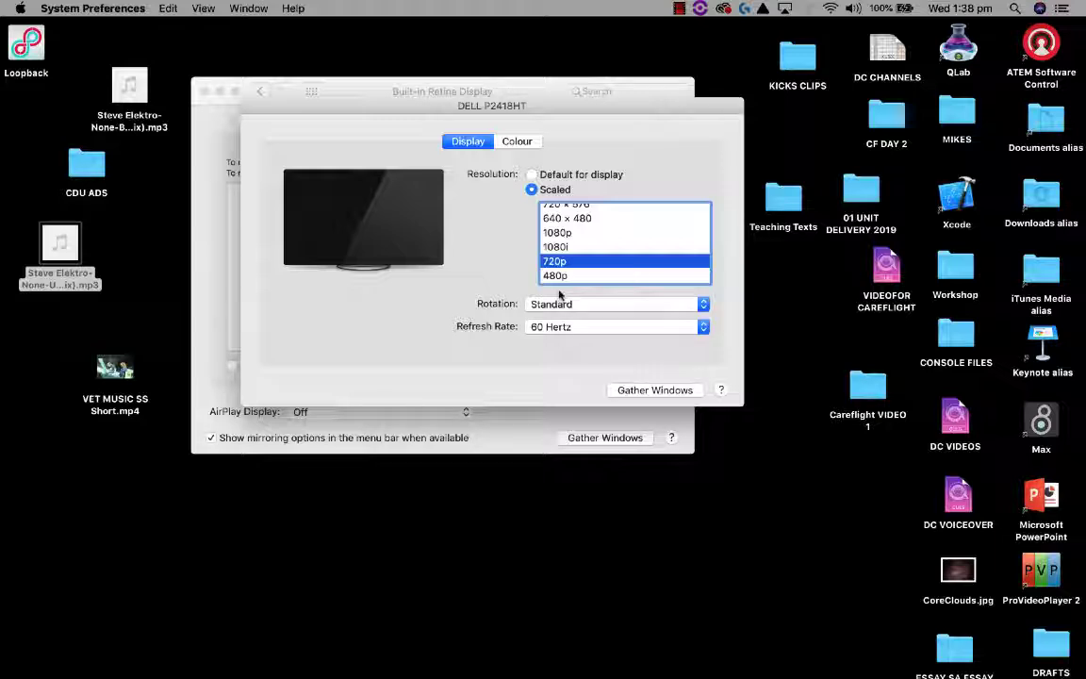
left_click(426, 89)
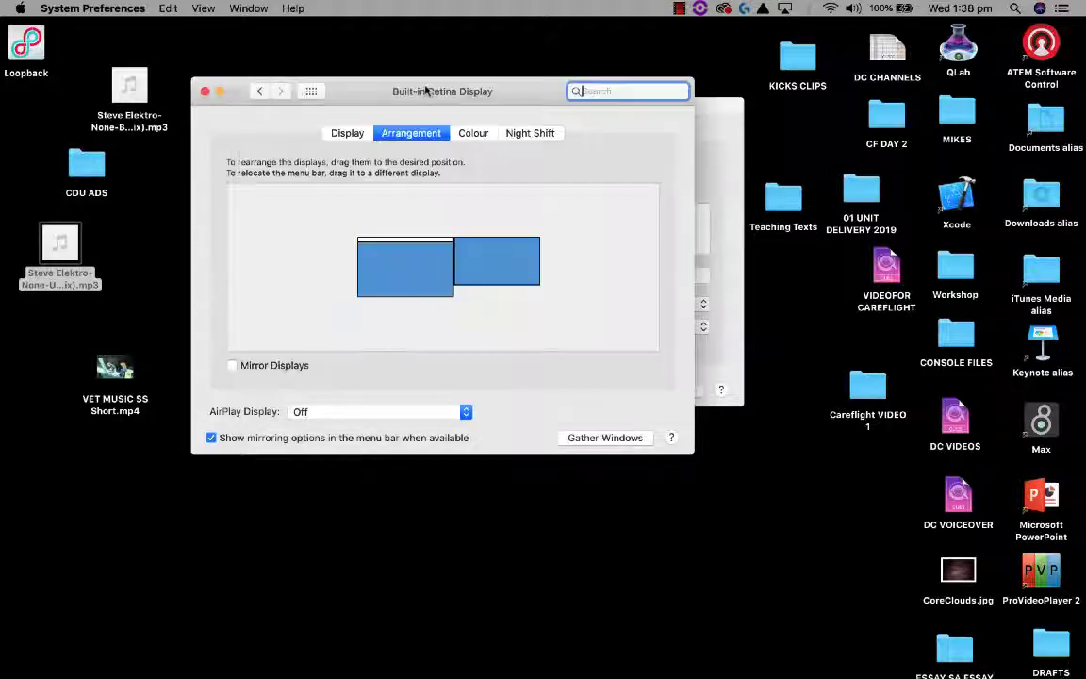
left_click(205, 92)
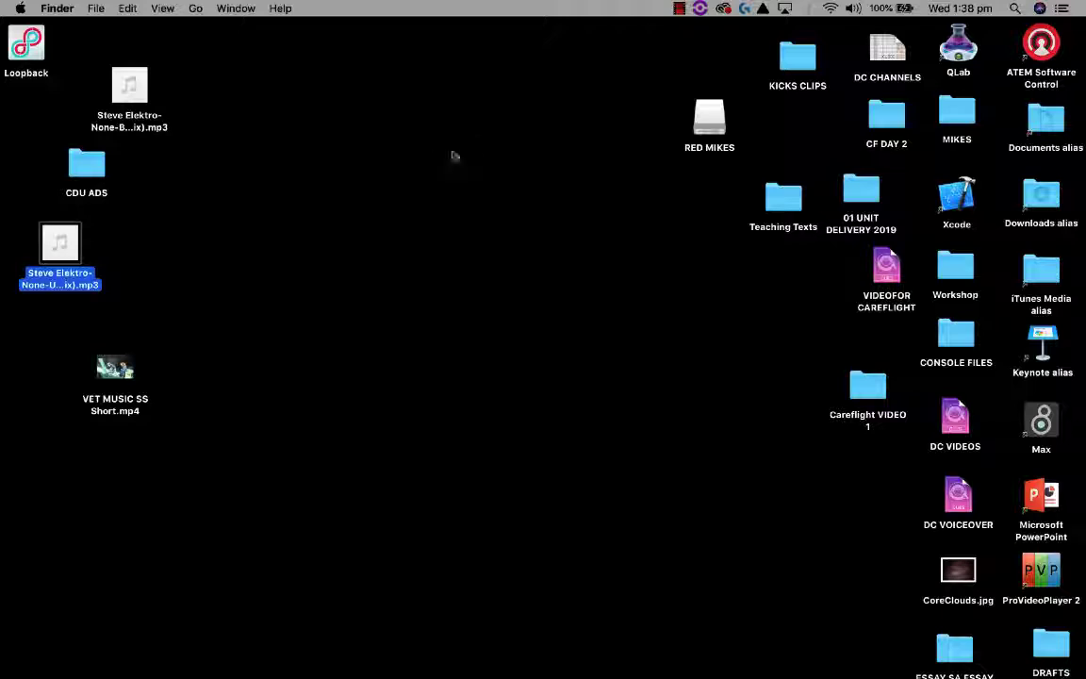
Open the desktop background preferences and choose the solid colour Black
right_click(461, 243)
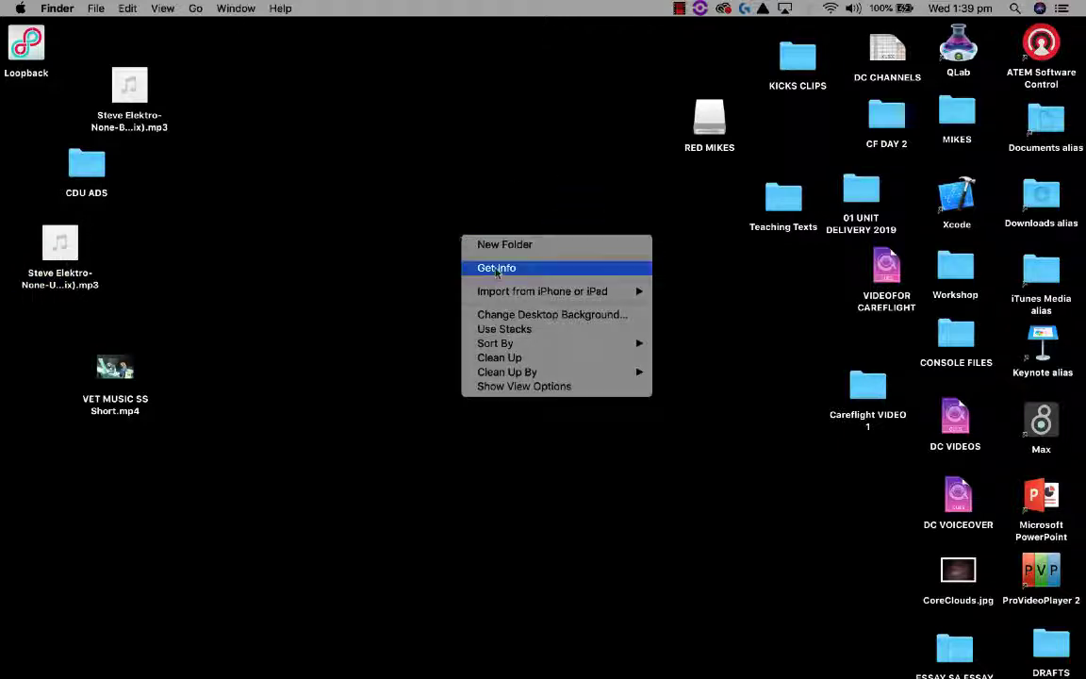
left_click(534, 316)
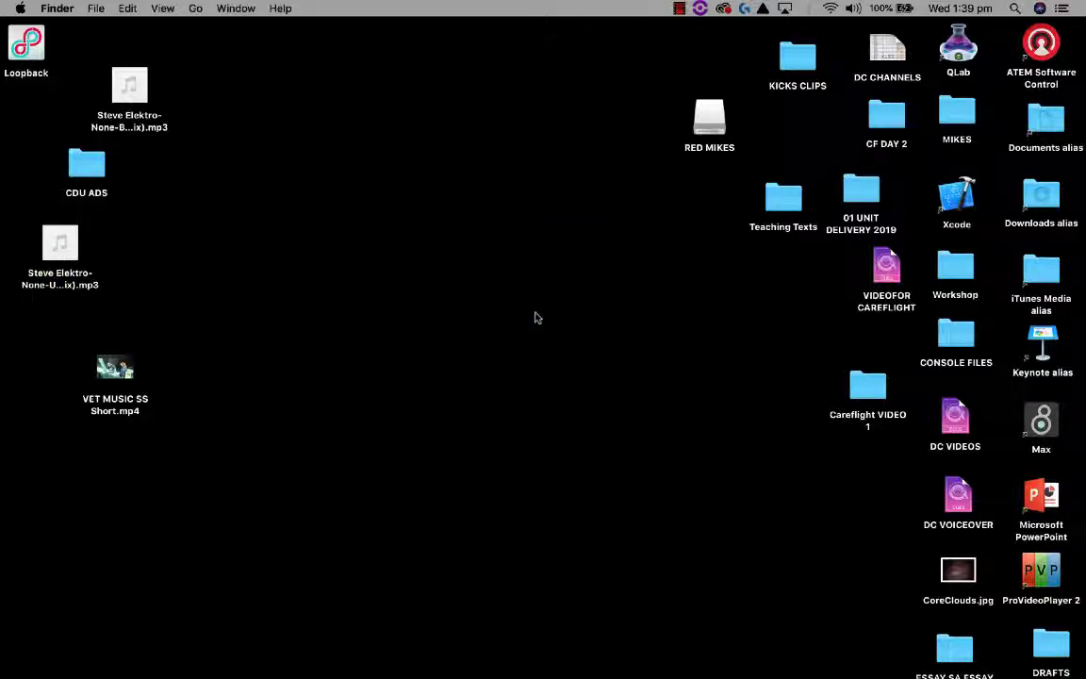
left_click(382, 259)
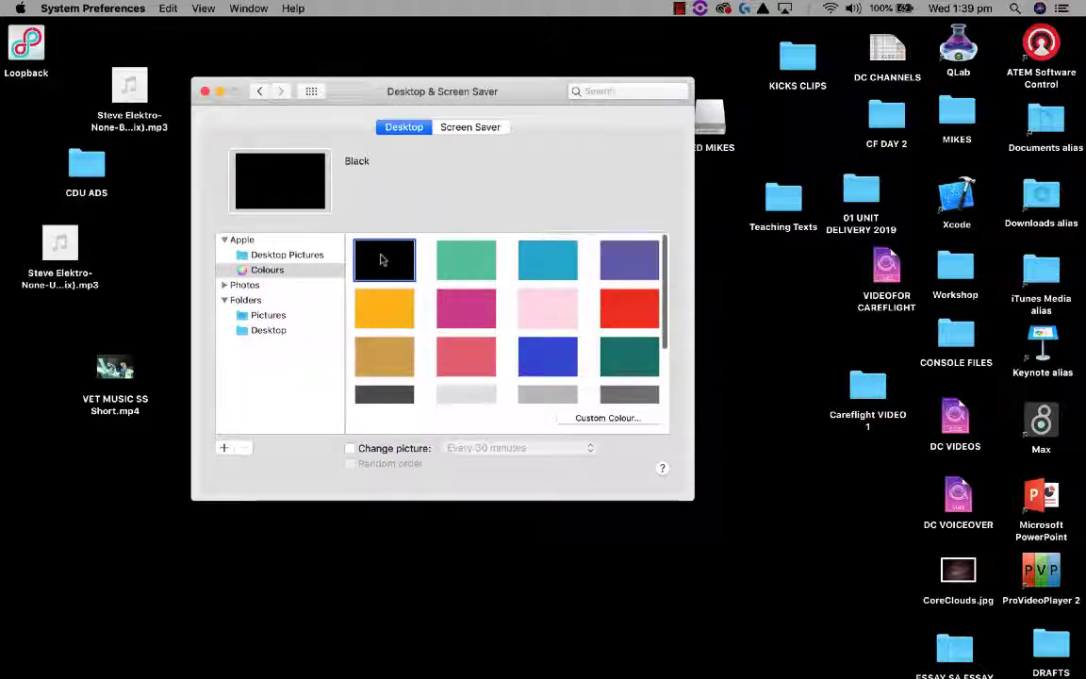
Try Turquoise Green as the solid desktop background colour
scroll(509, 307, "down", 3)
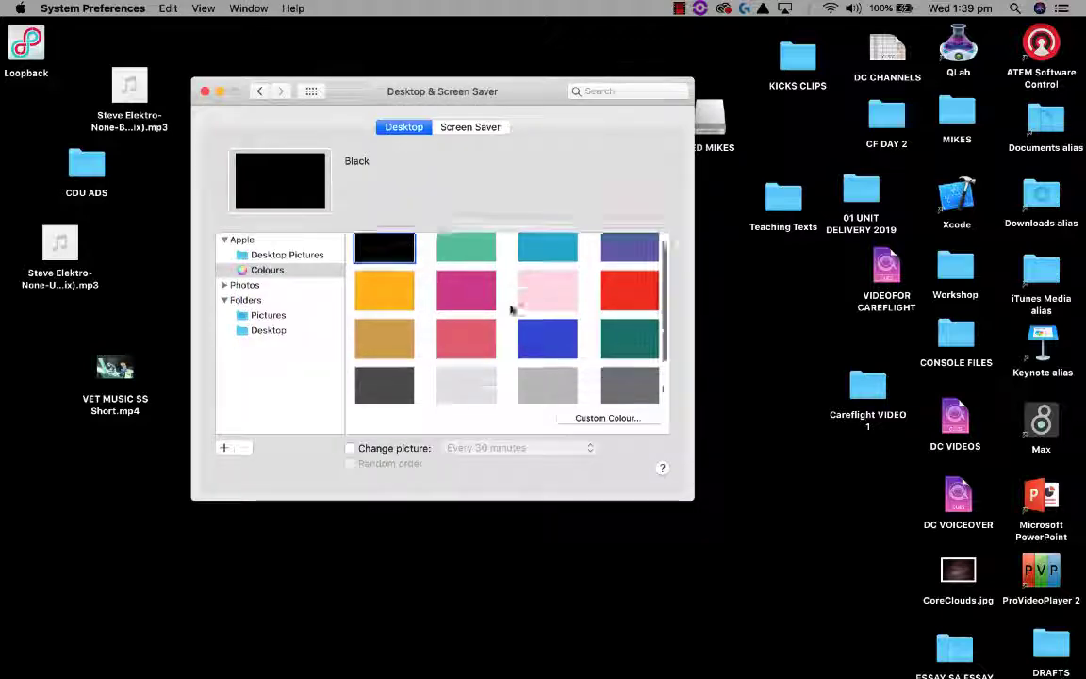
scroll(509, 308, "up", 3)
left_click(479, 264)
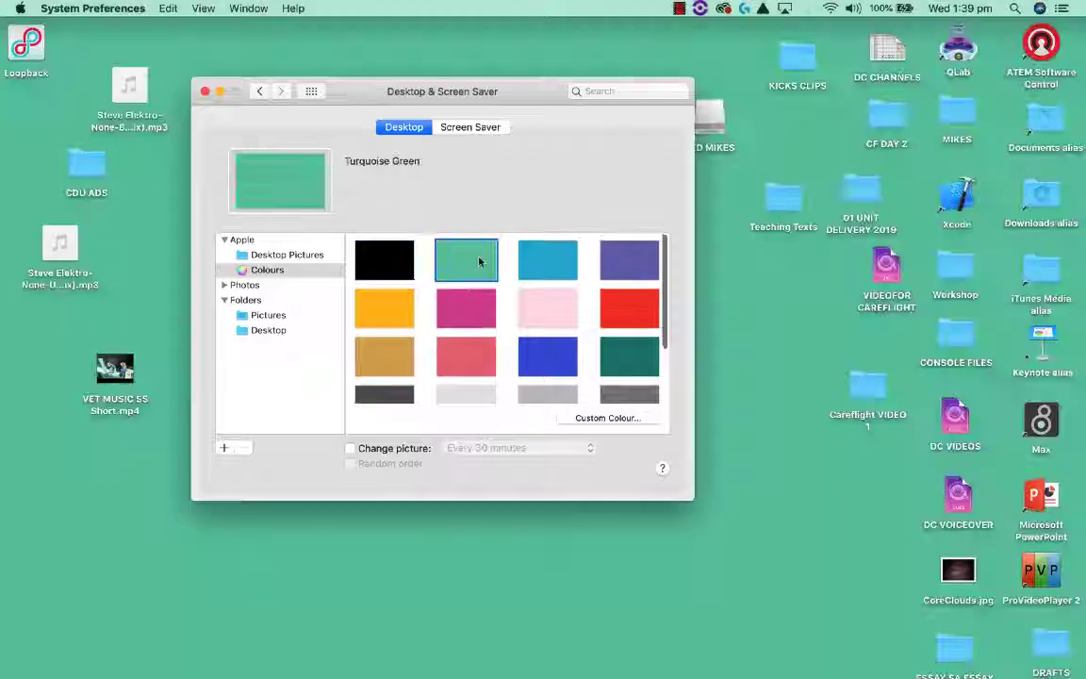
Set the desktop background to a custom colour at full black and close the preferences
left_click(603, 421)
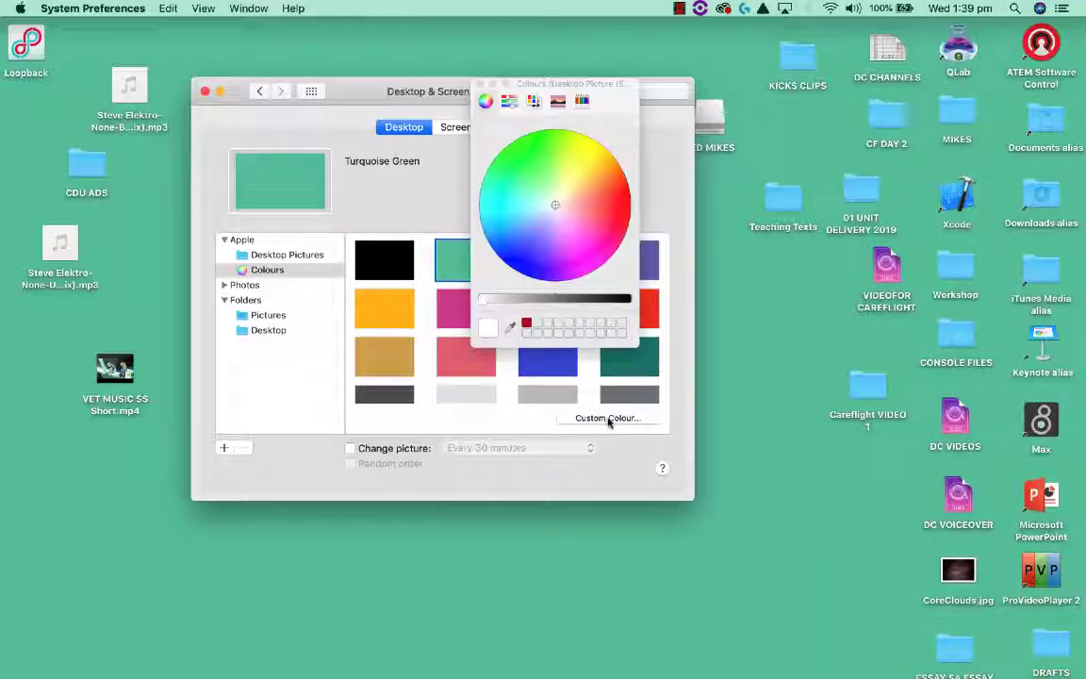
left_click_drag(556, 306, 614, 273)
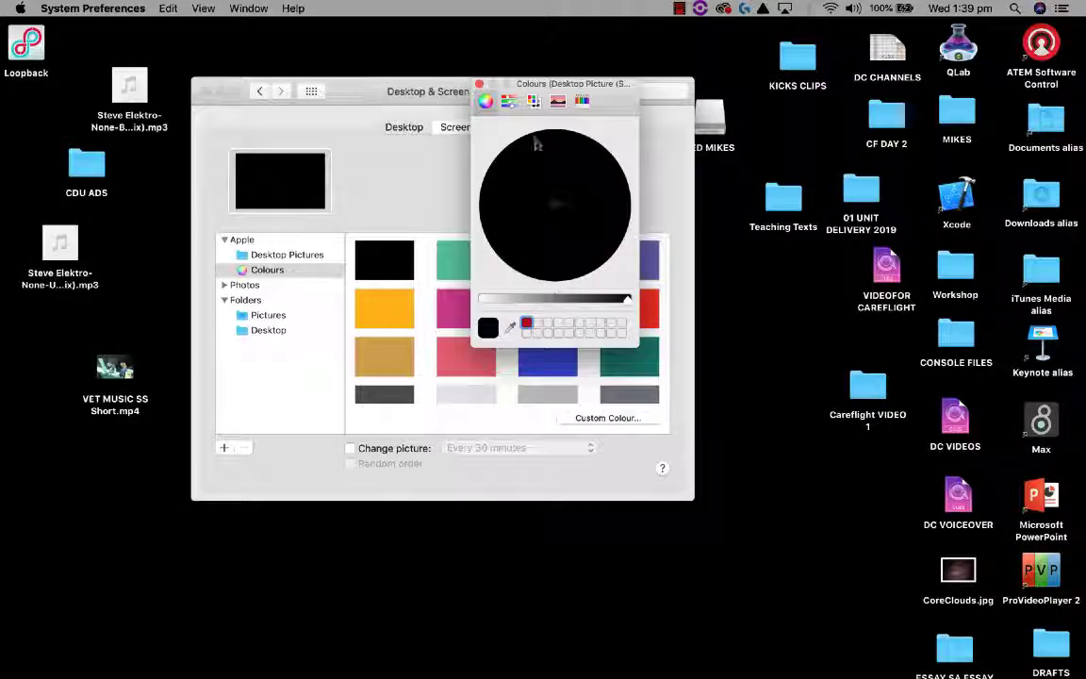
left_click(479, 84)
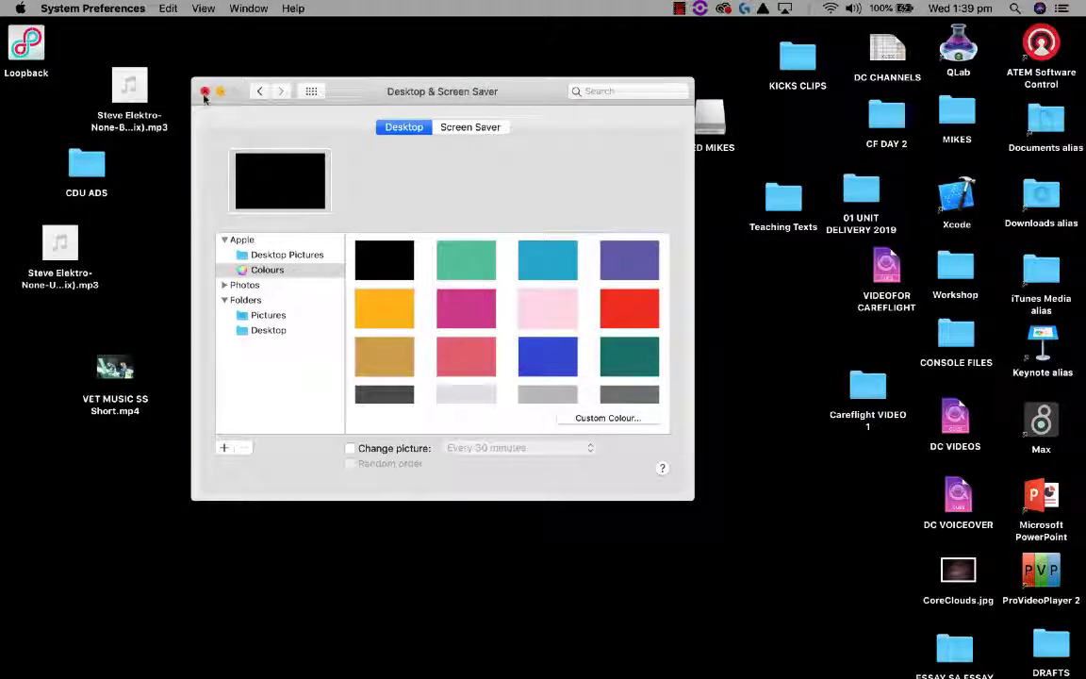
left_click(205, 90)
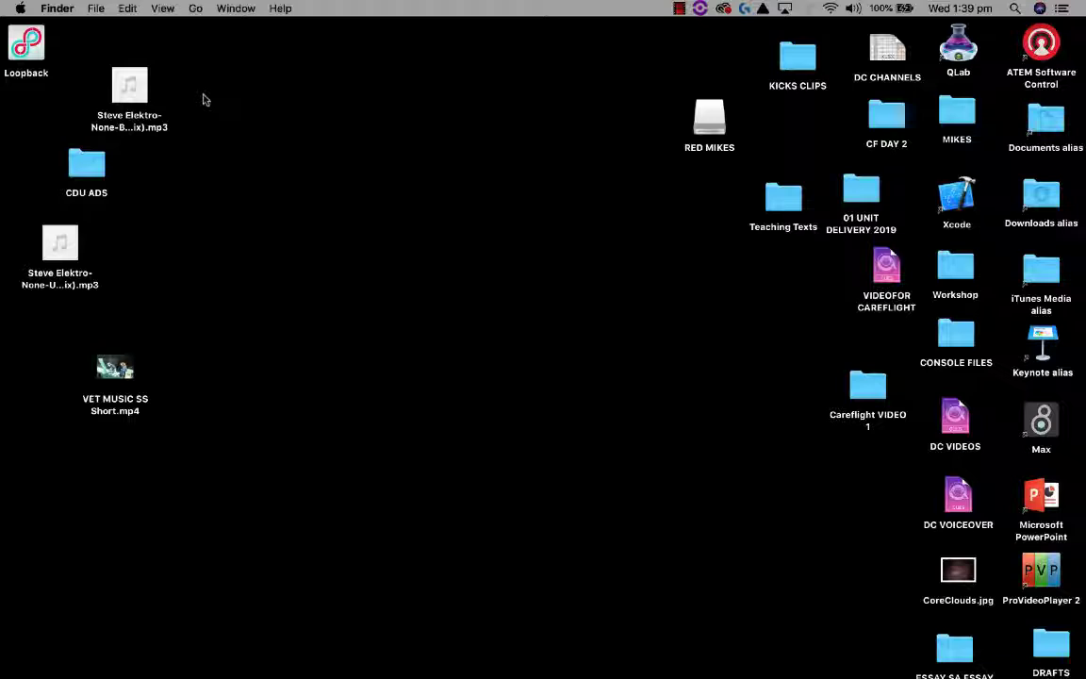
Launch QLab with an untitled workspace and move its window clear of the media files on the desktop
mouse_move(451, 669)
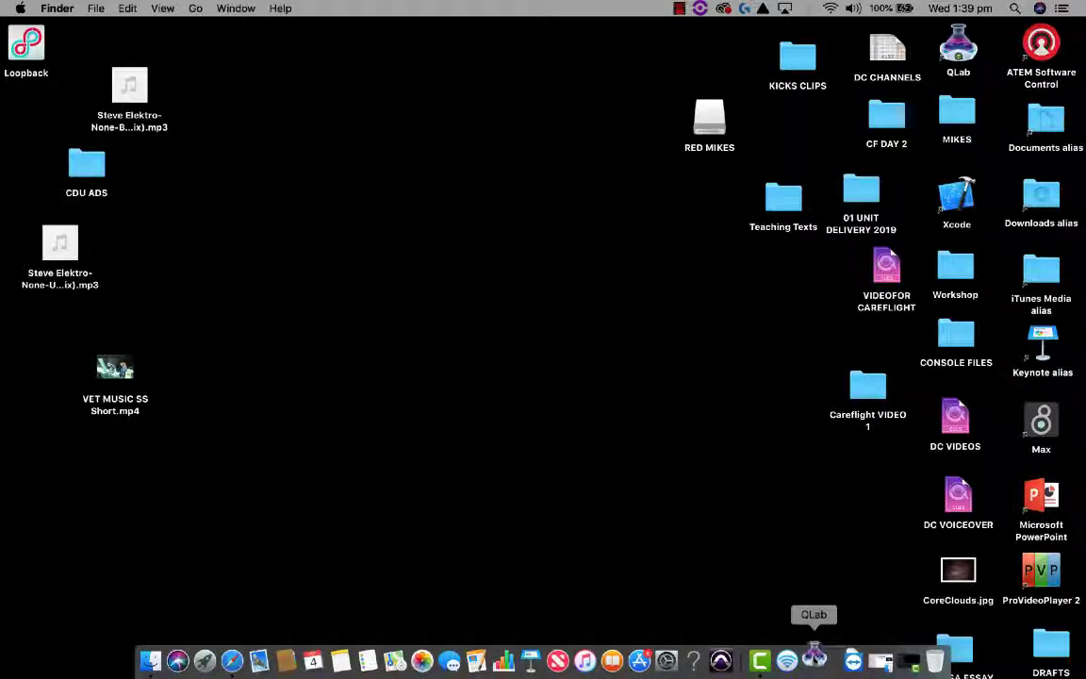
left_click(813, 657)
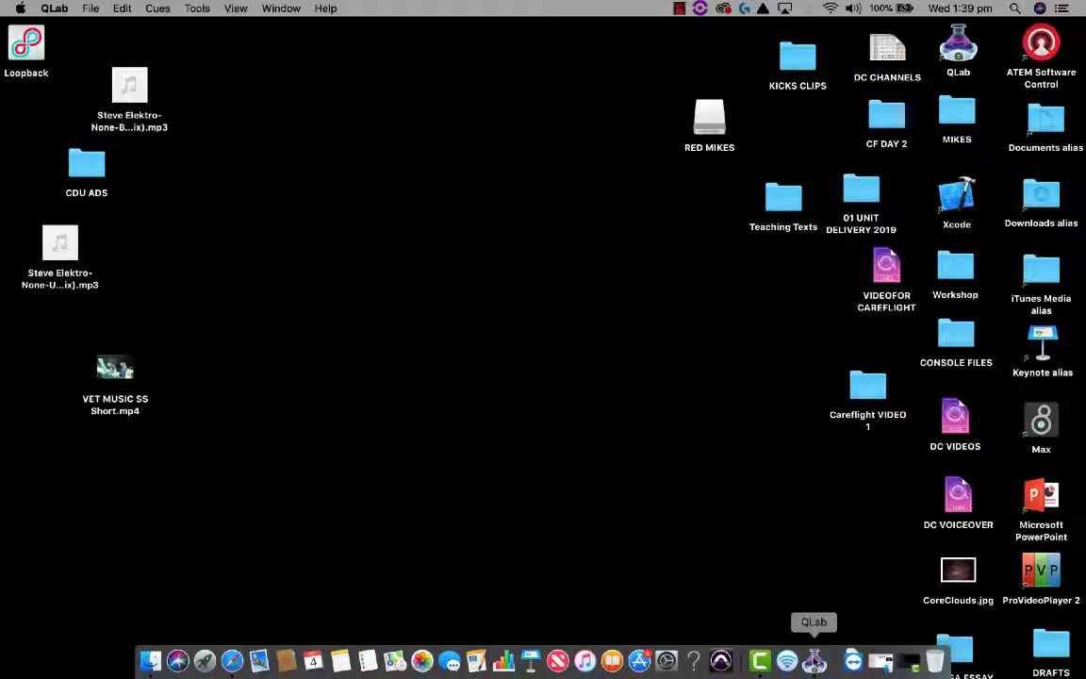
right_click(813, 659)
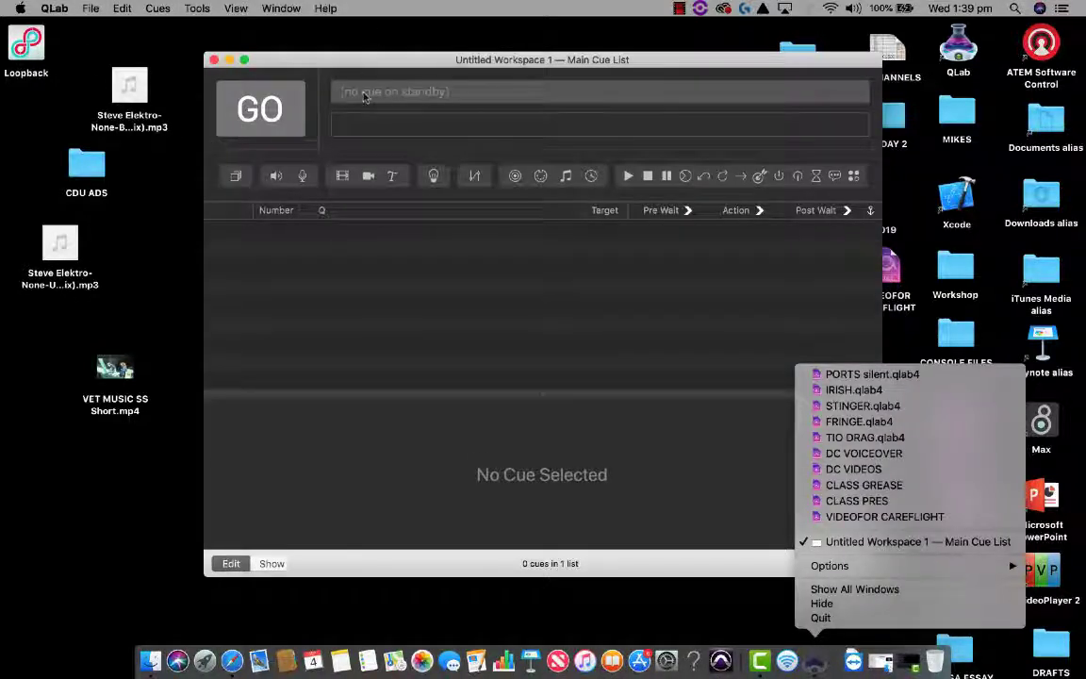
left_click(390, 69)
left_click_drag(390, 72, 328, 68)
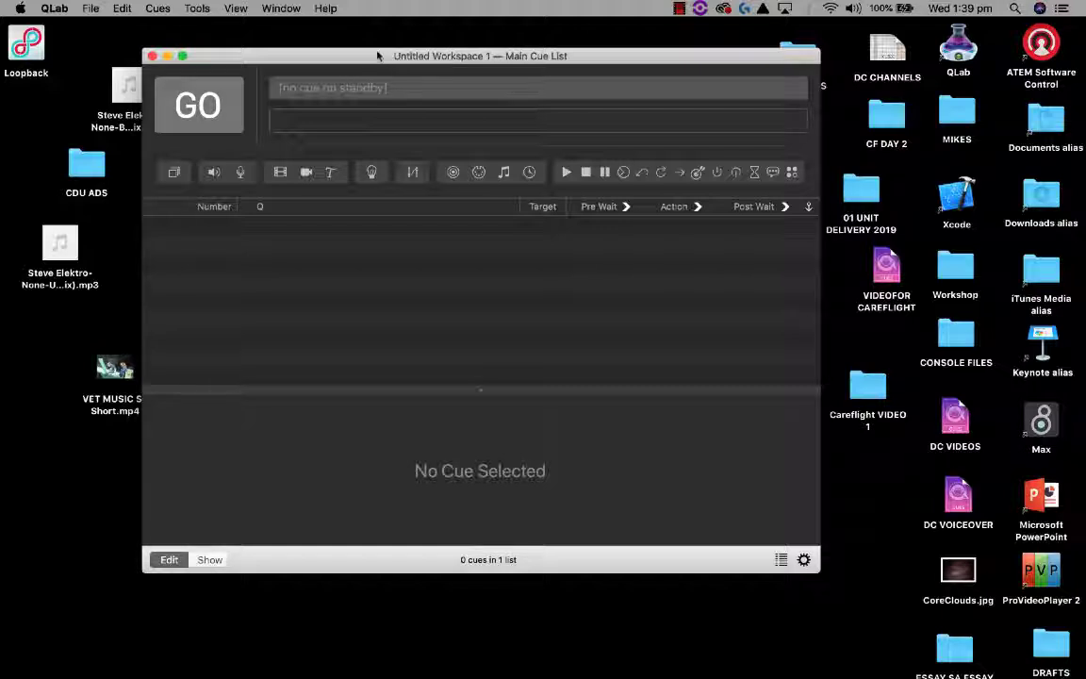
left_click_drag(359, 56, 464, 38)
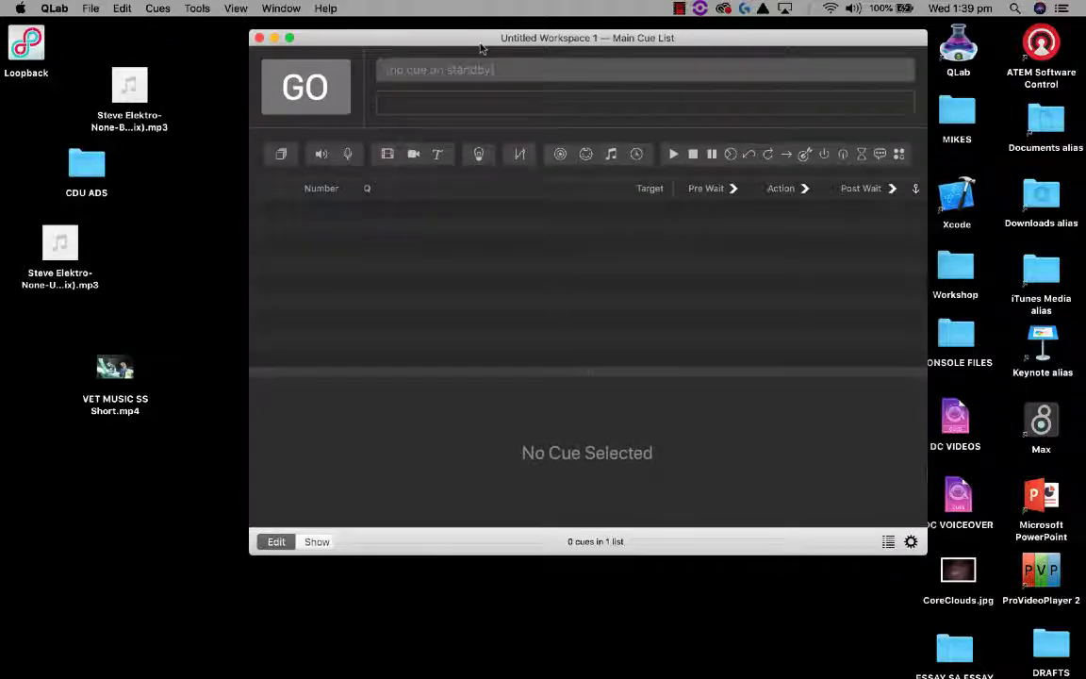
Review the workspace's video surfaces and audio patch assignments in the workspace settings and close them
left_click(281, 7)
left_click(310, 88)
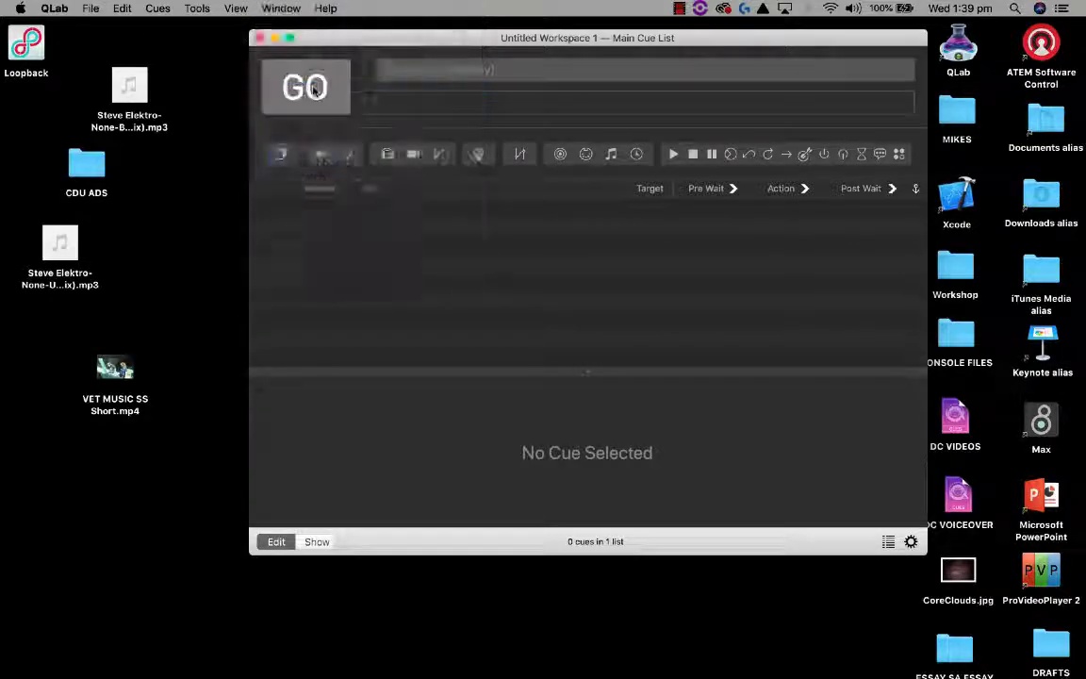
left_click(184, 137)
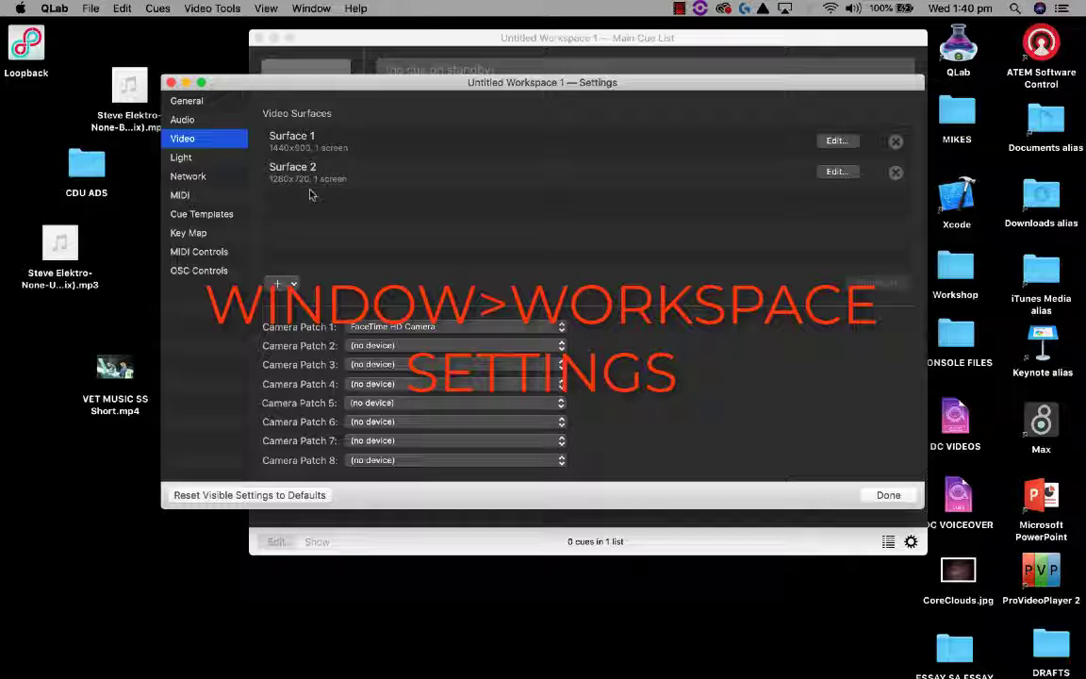
left_click(213, 121)
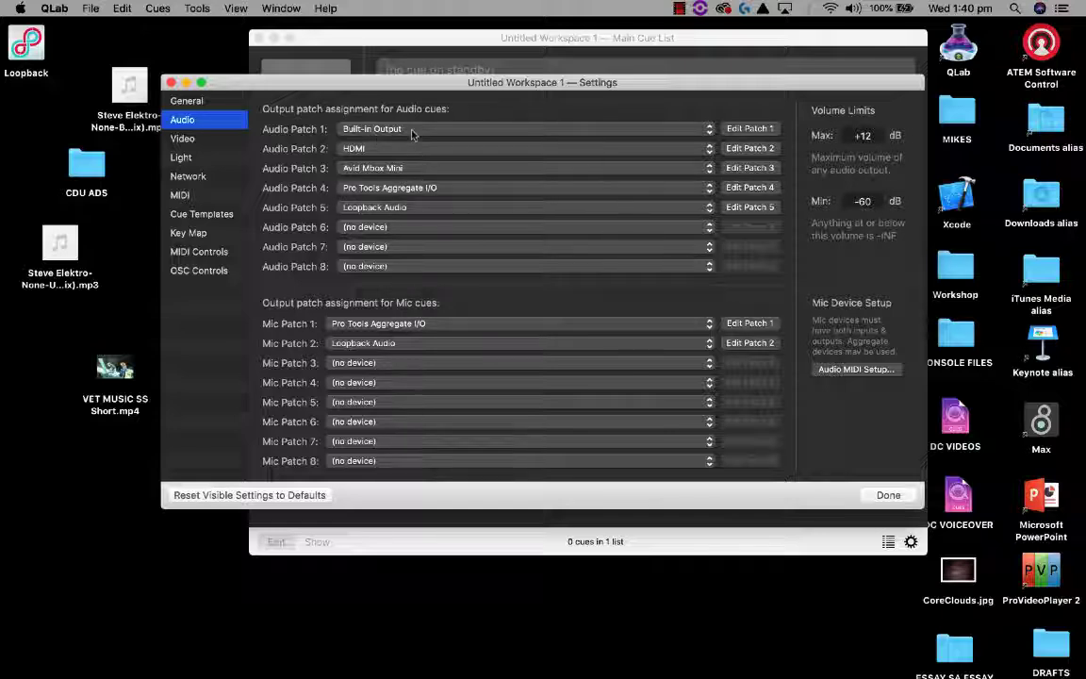
left_click(207, 139)
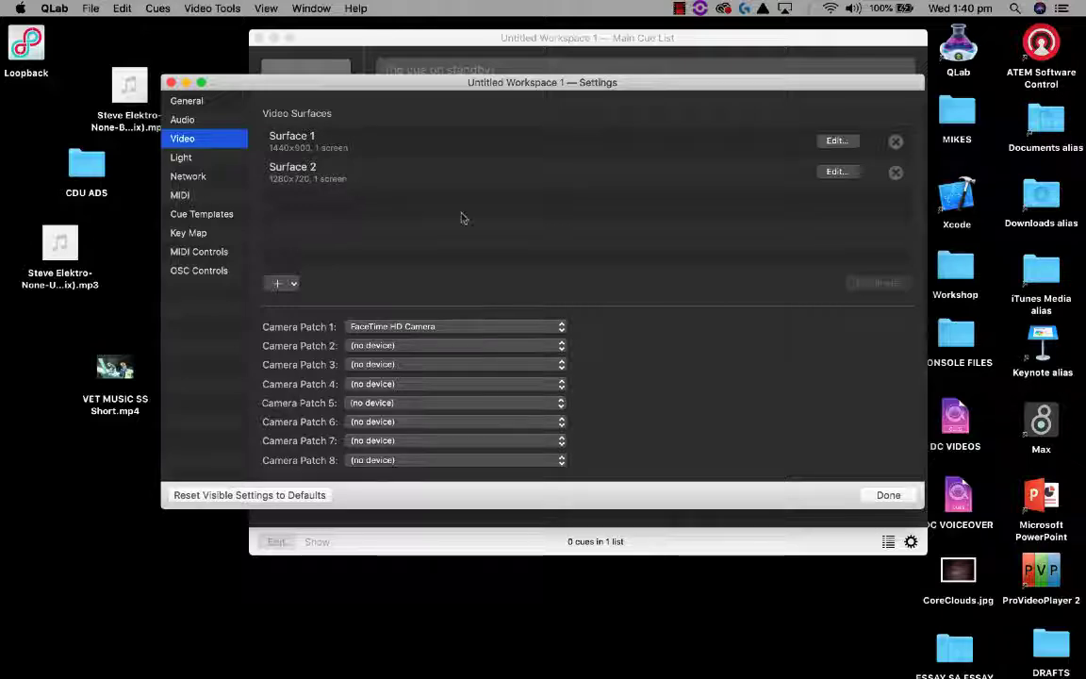
left_click(170, 83)
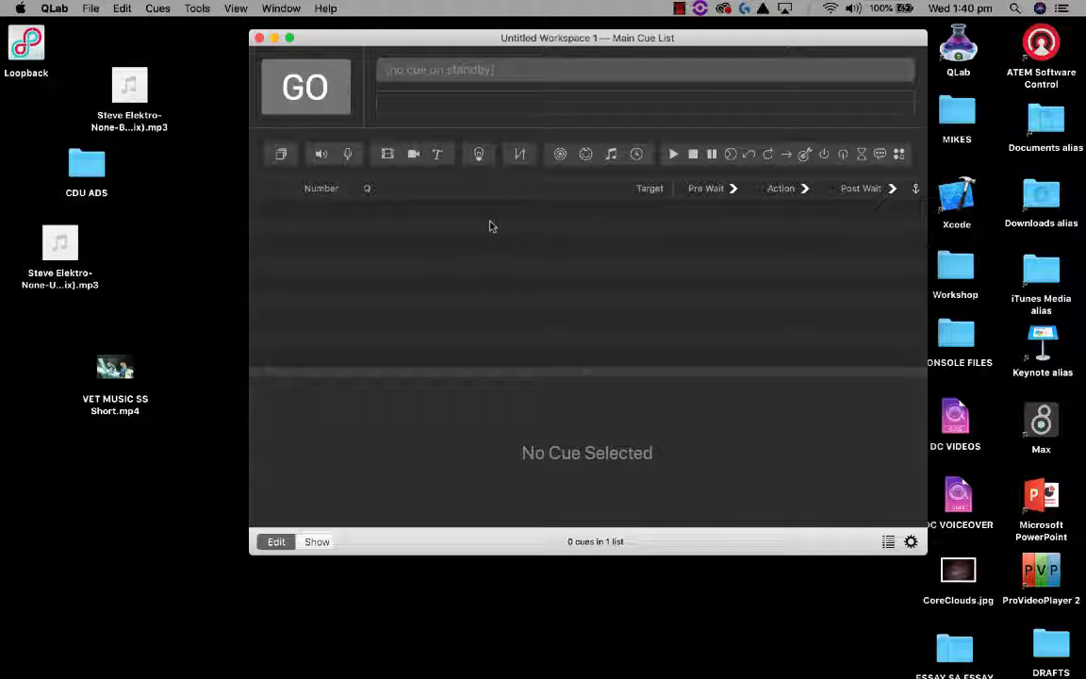
Add A new world university.mp4 and the Charles Darwin University video below it from the CDU ADS folder to the cue list
double_click(85, 166)
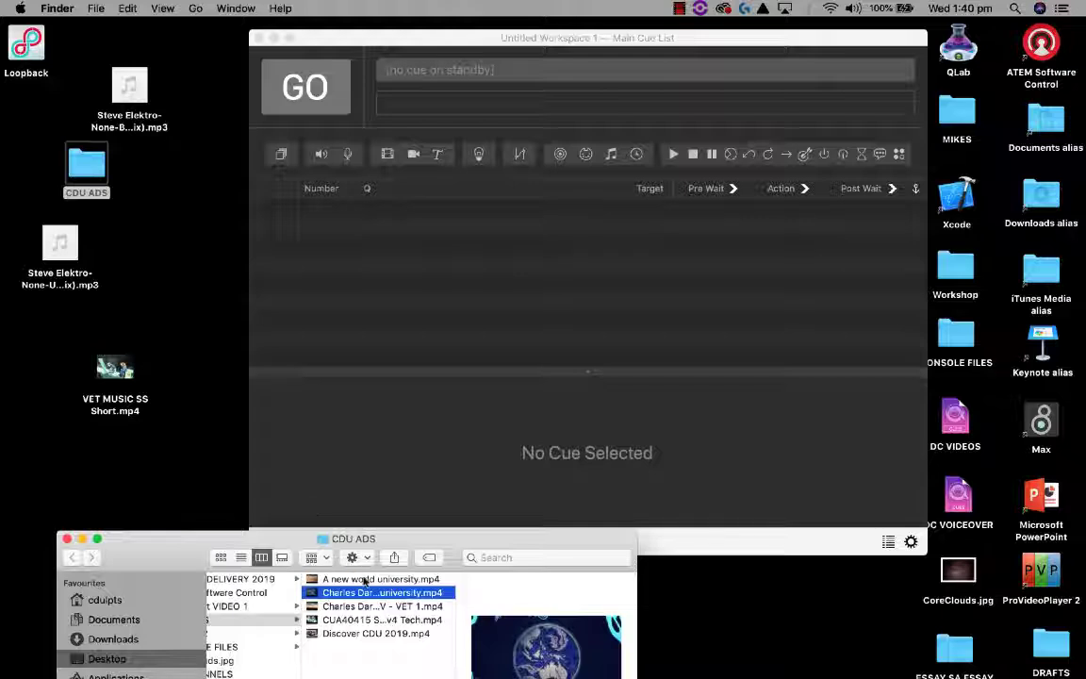
key("Up")
left_click(381, 592, "shift")
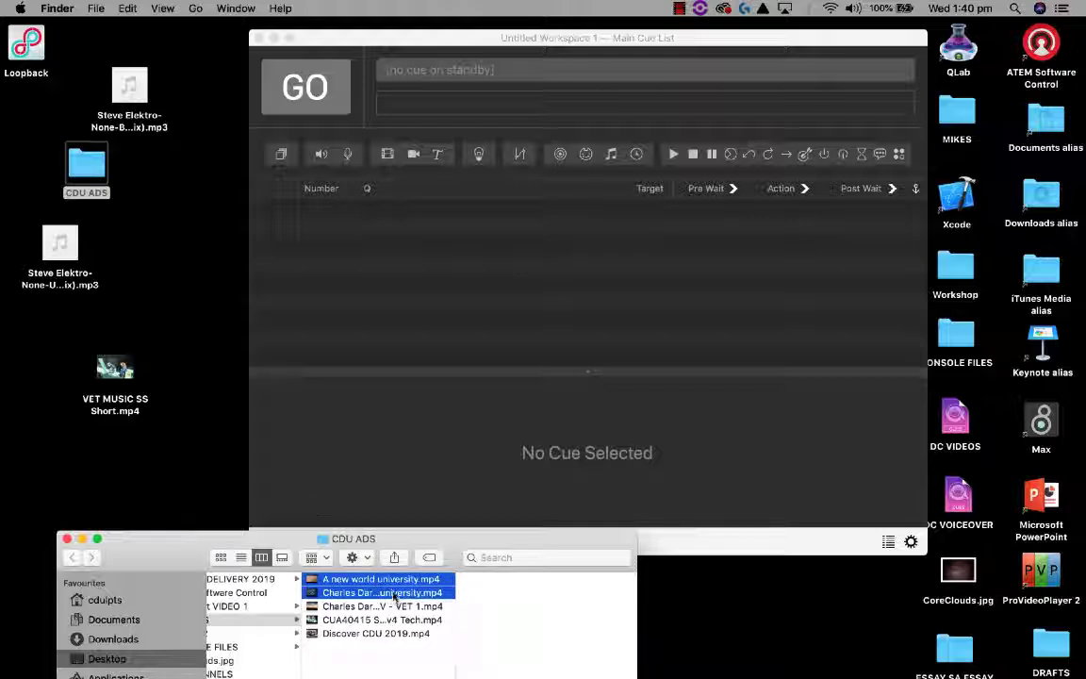
left_click_drag(382, 592, 554, 260)
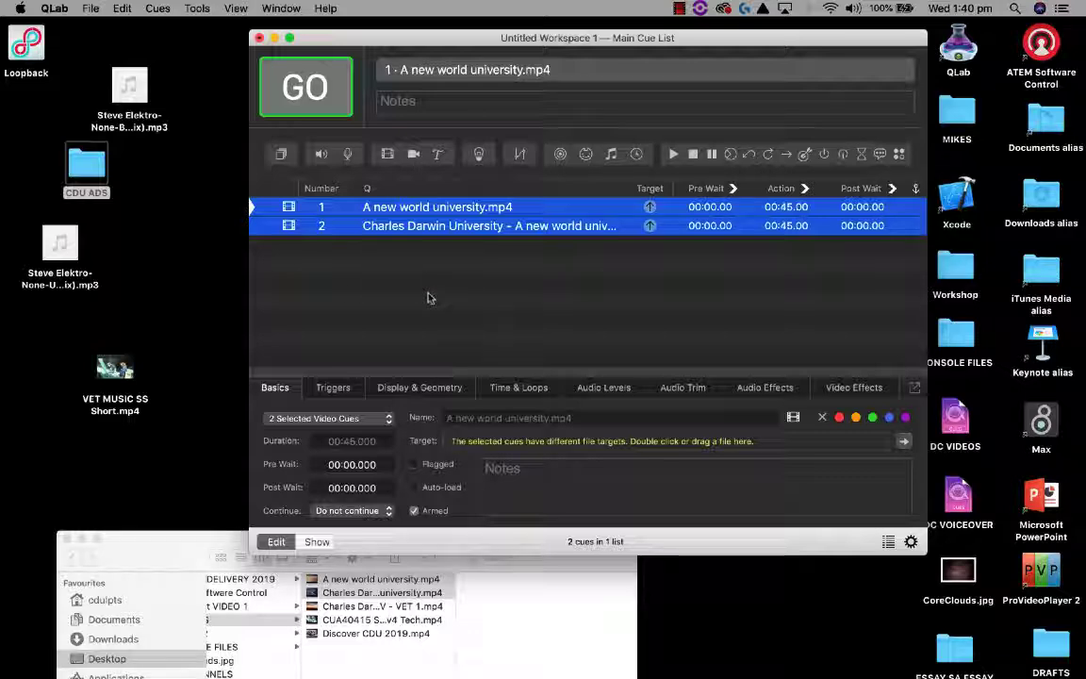
Select only cue 1, A new world university.mp4, and run it with GO
left_click(543, 307)
left_click(498, 209)
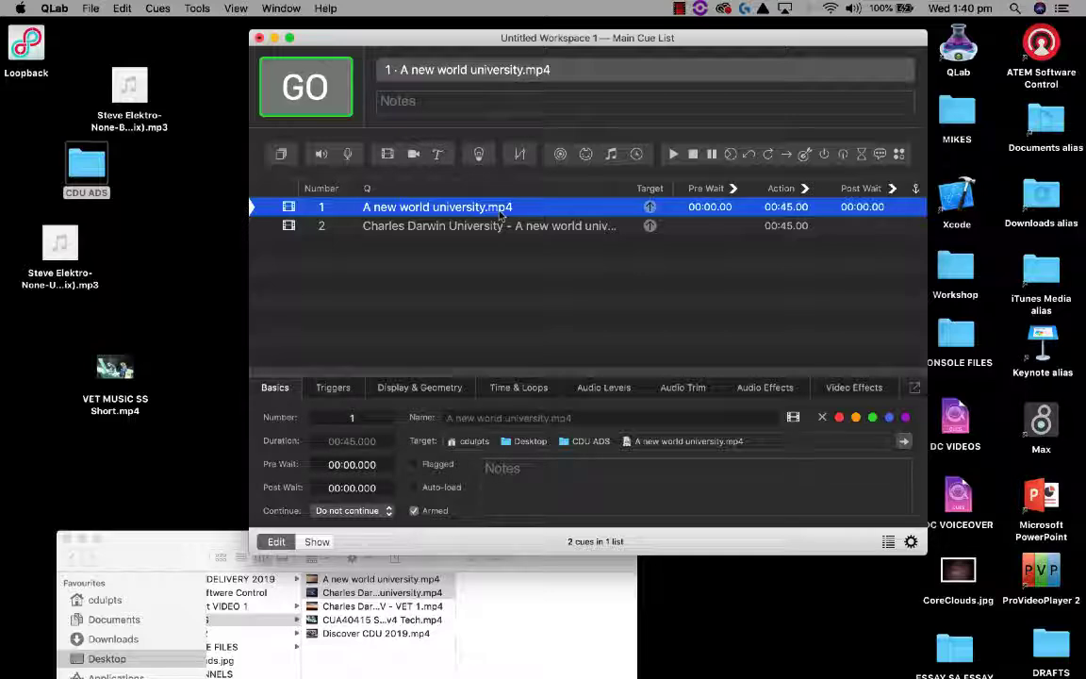
key("space")
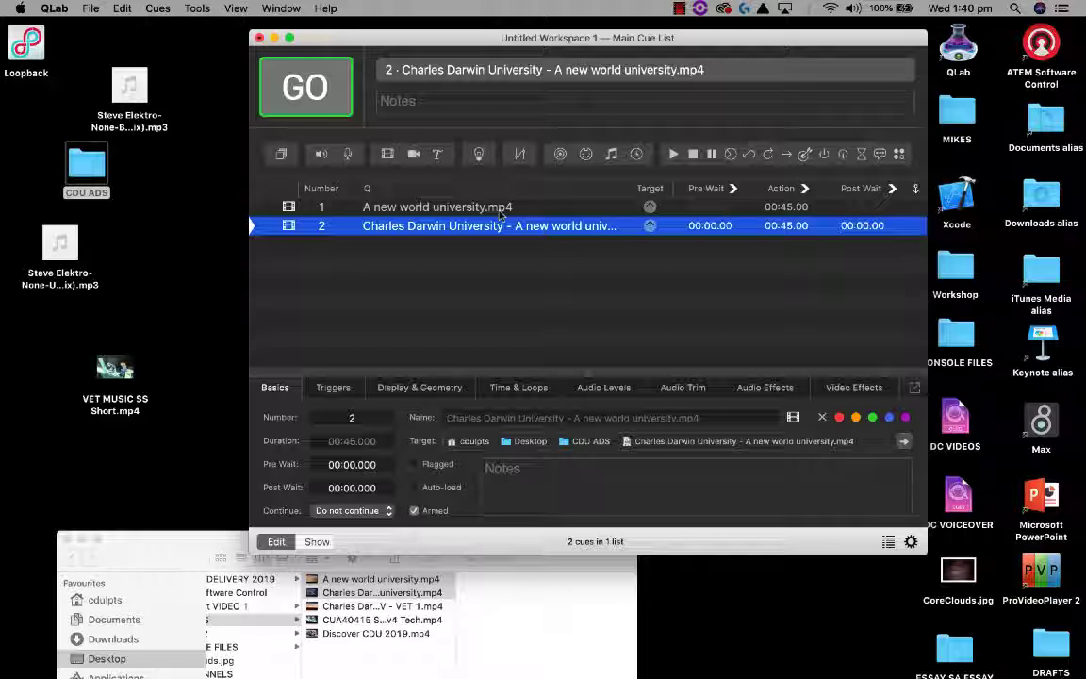
Assign both A new world university.mp4 and the Charles Darwin University video cue to Surface 2 (DELL P2418HT)
left_click(480, 208)
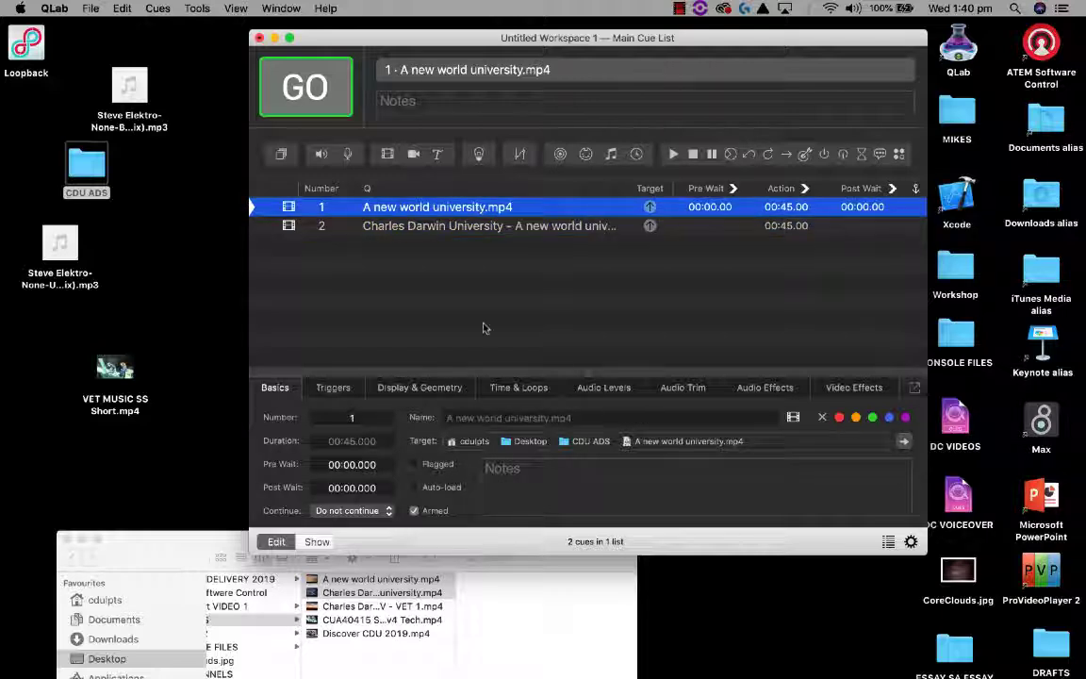
left_click(426, 388)
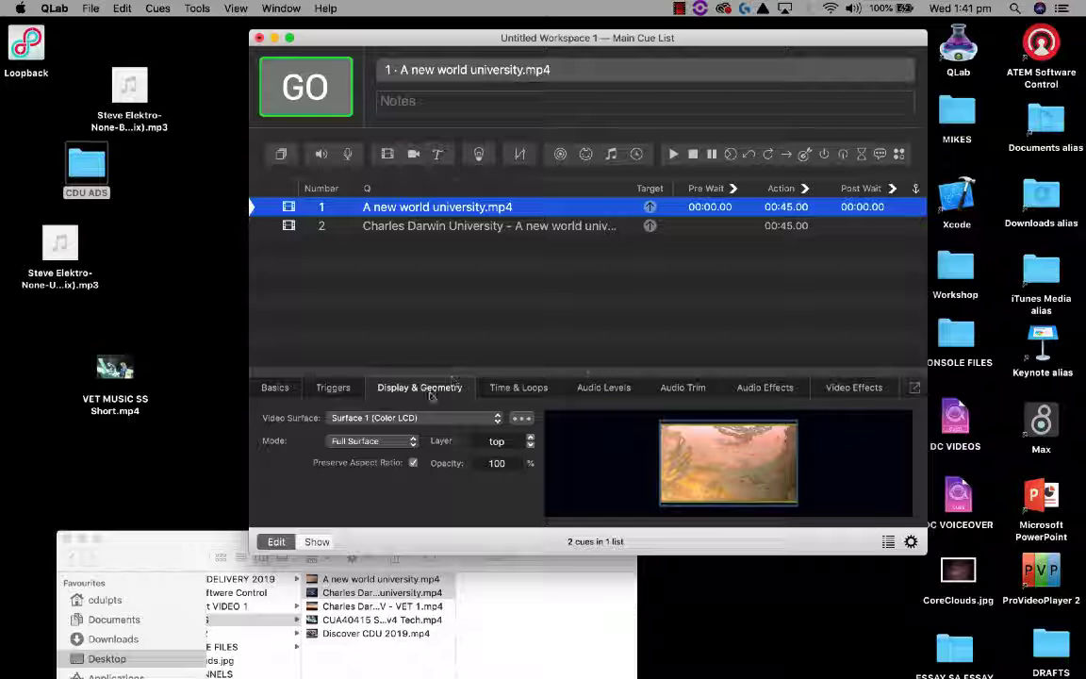
left_click(420, 421)
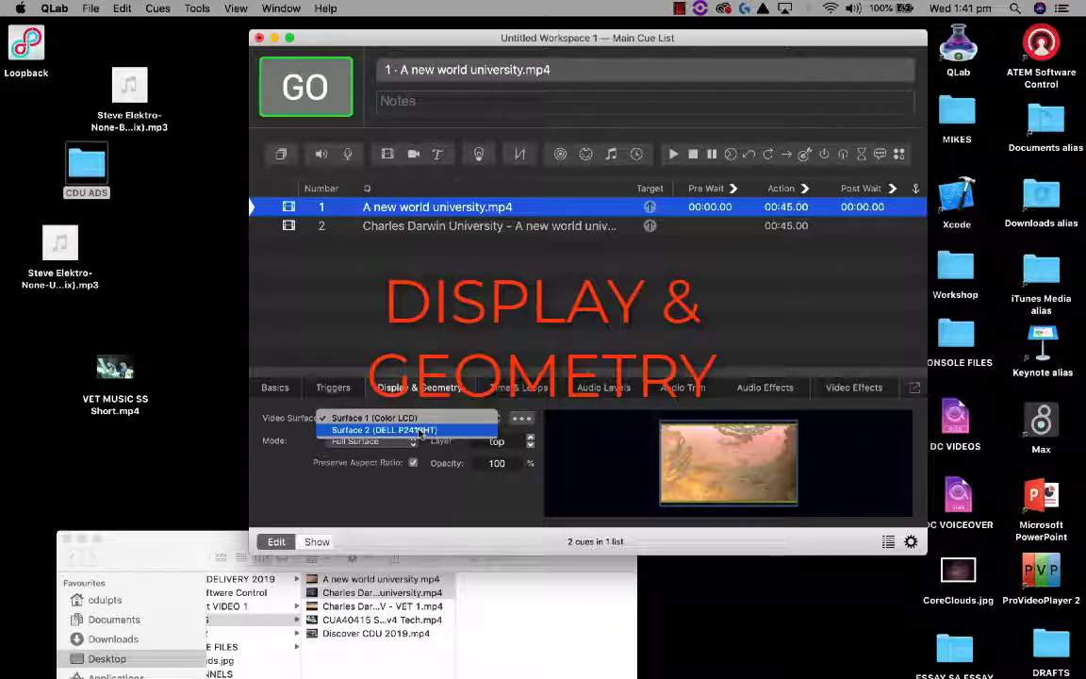
left_click(421, 429)
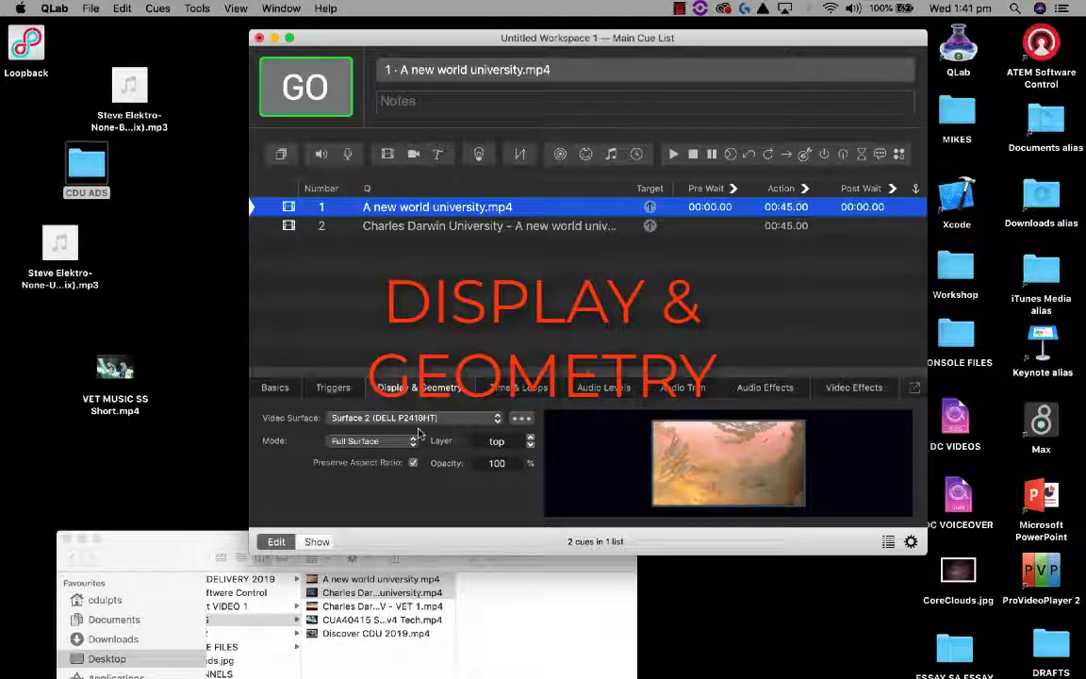
left_click(438, 228)
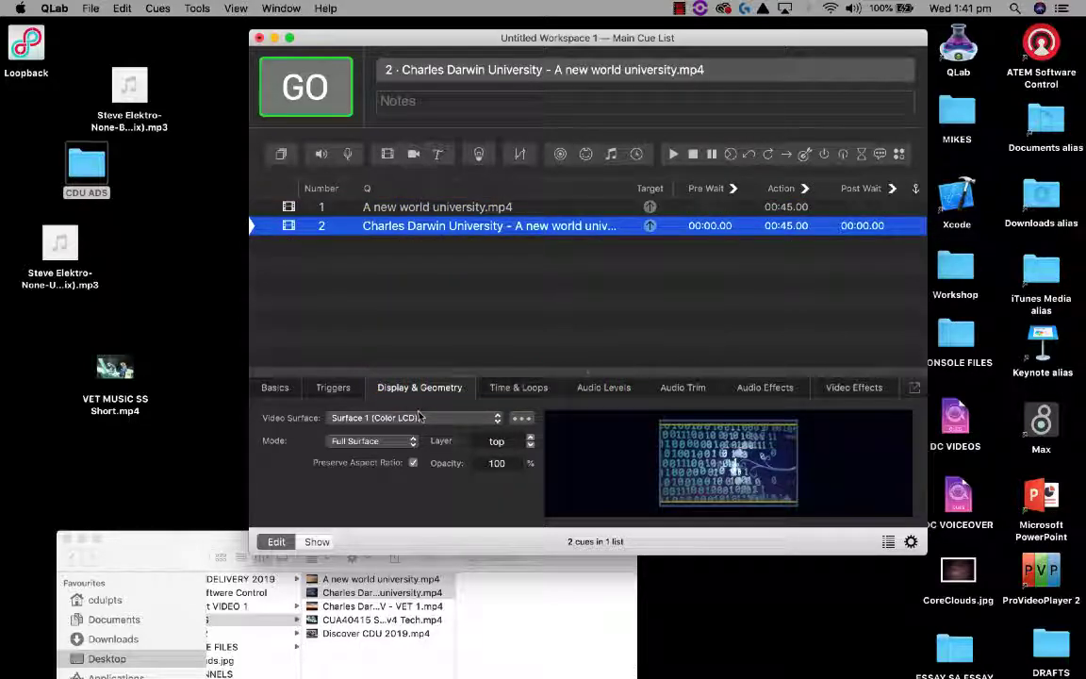
left_click(421, 417)
left_click(420, 430)
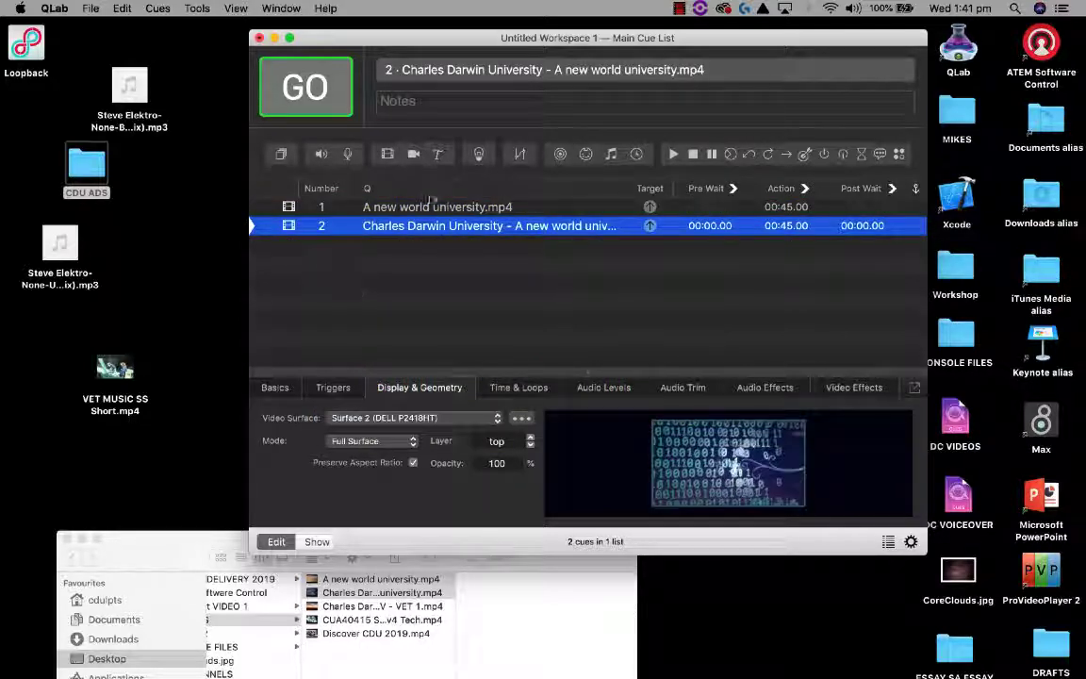
Review the video cues' basic and time settings and the audio output patch options available for cue 1
left_click(283, 388)
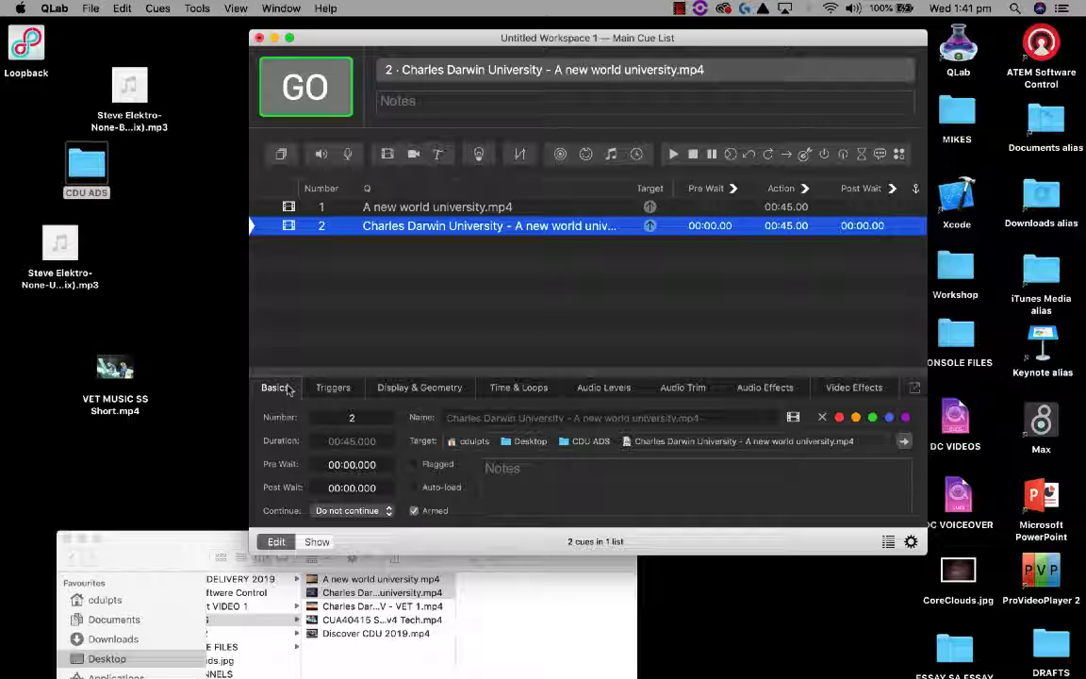
left_click(519, 387)
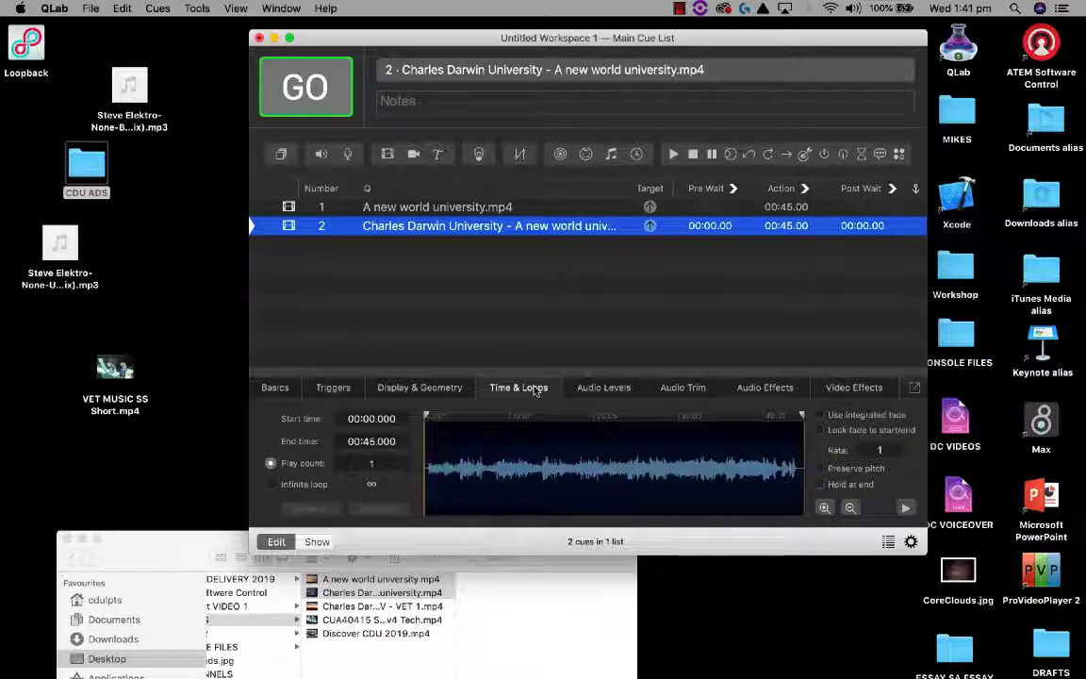
left_click(423, 390)
left_click(394, 207)
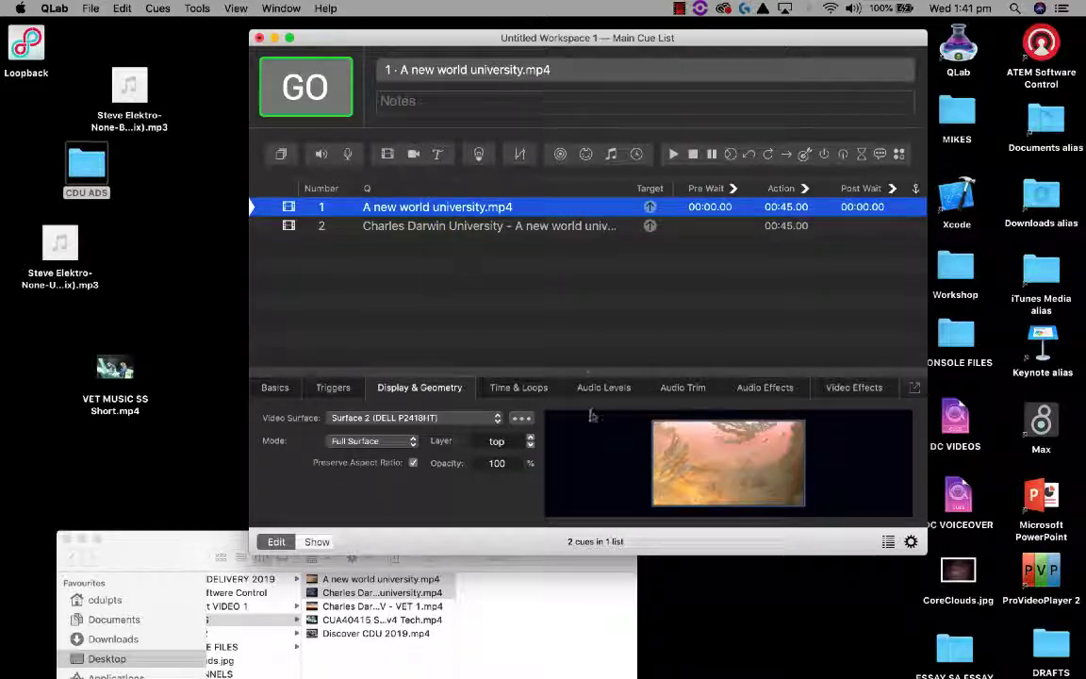
left_click(608, 389)
left_click(520, 388)
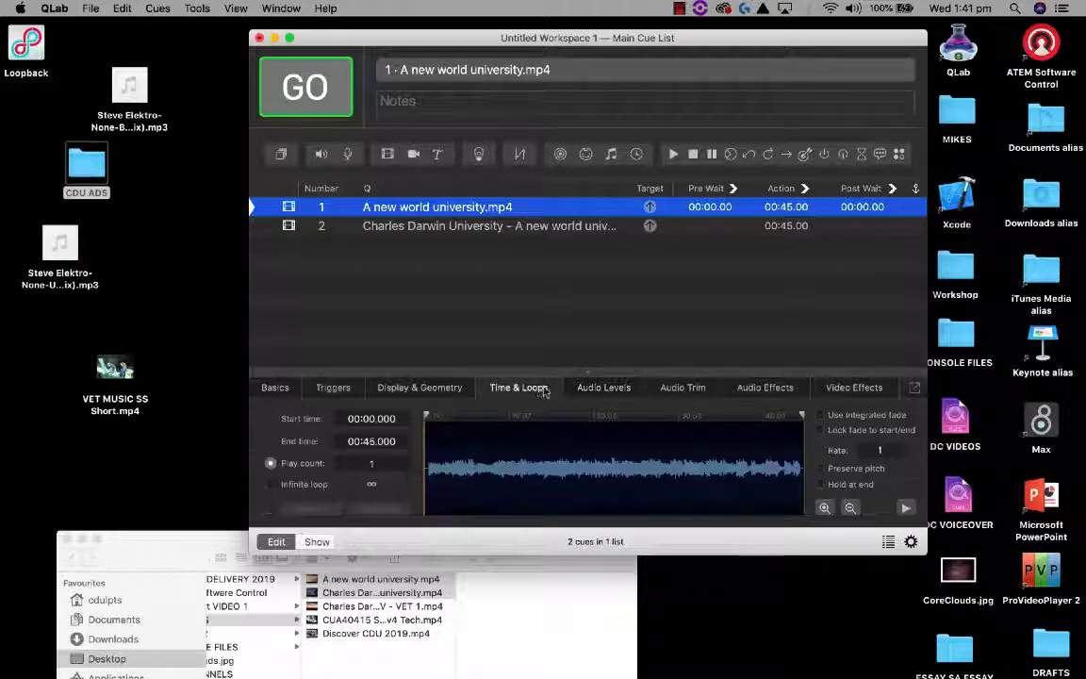
left_click(600, 389)
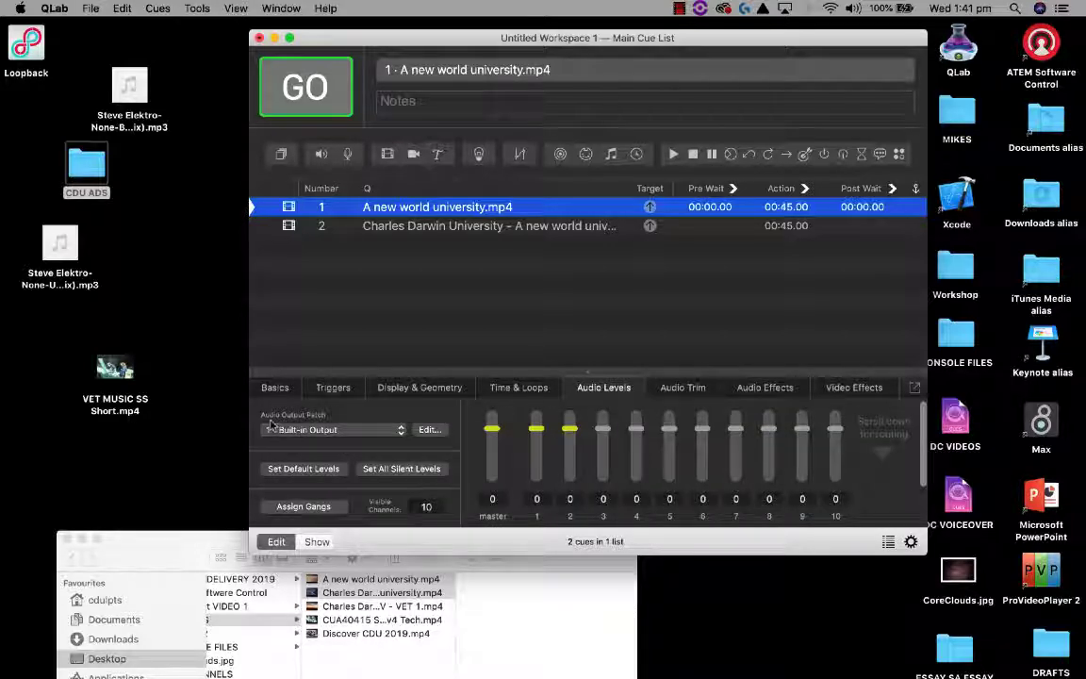
left_click(354, 431)
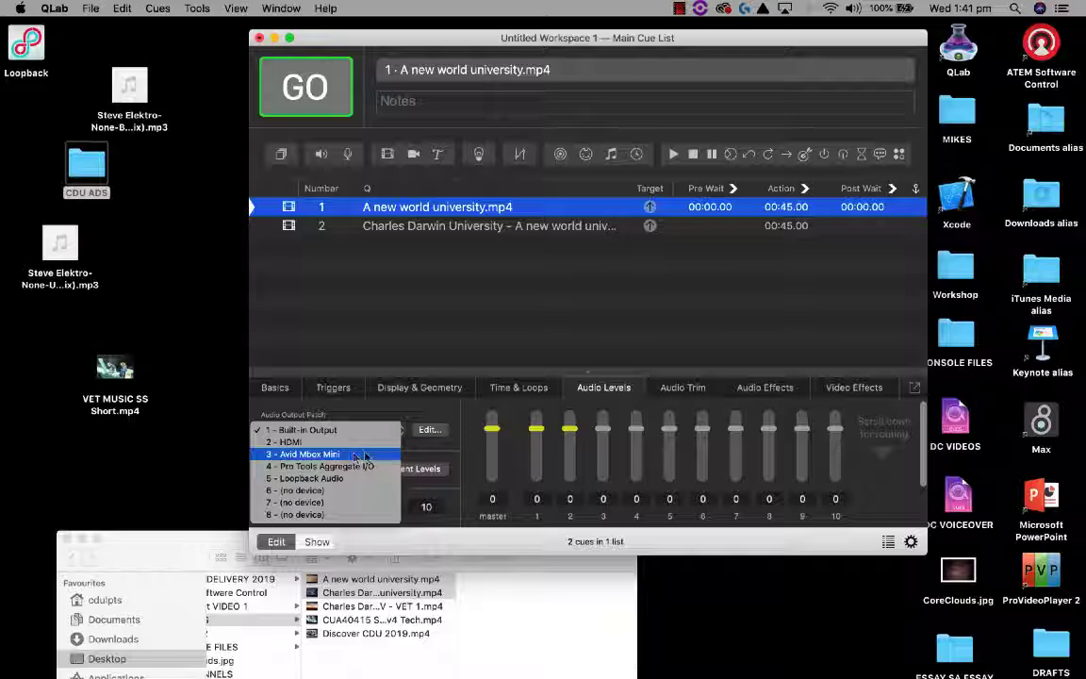
left_click(461, 302)
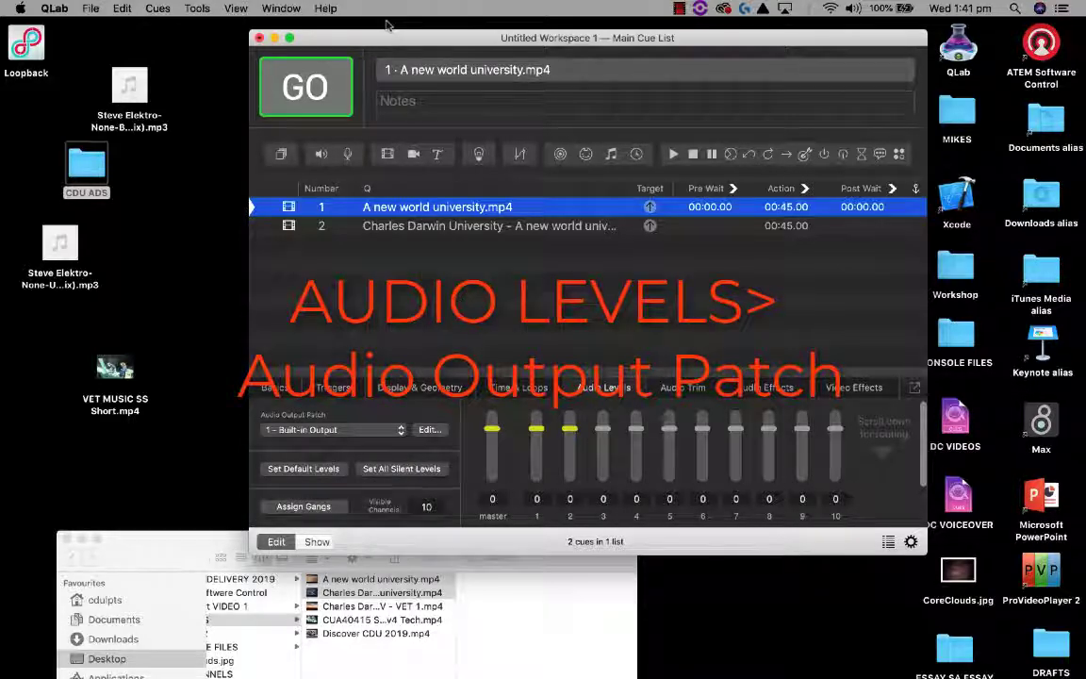
Move the workspace window clear of the nearby desktop icons, and play cue 1 briefly before stopping it
left_click_drag(353, 38, 225, 38)
key("space")
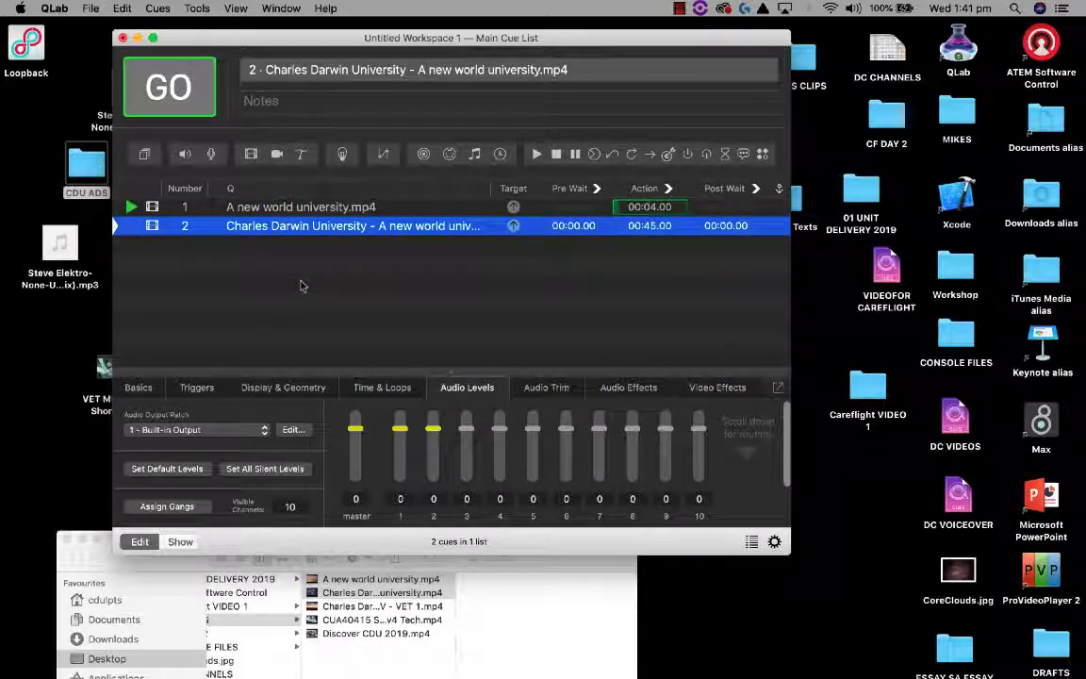
key("Escape")
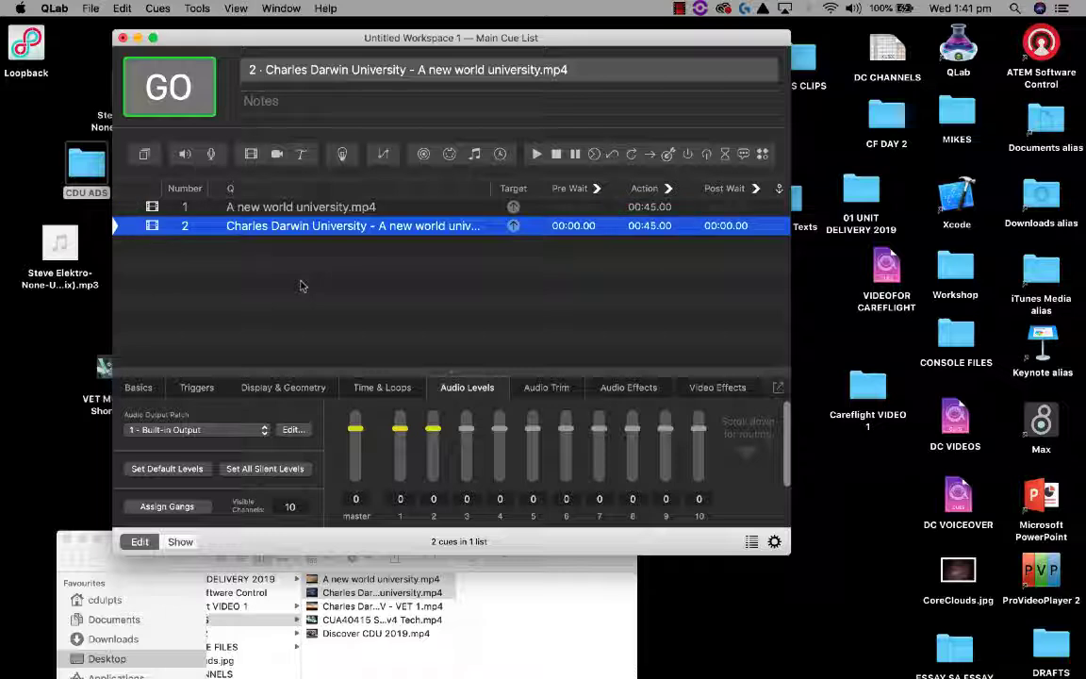
Put A new world university.mp4 back on standby, run it again and stop its playback
left_click(365, 275)
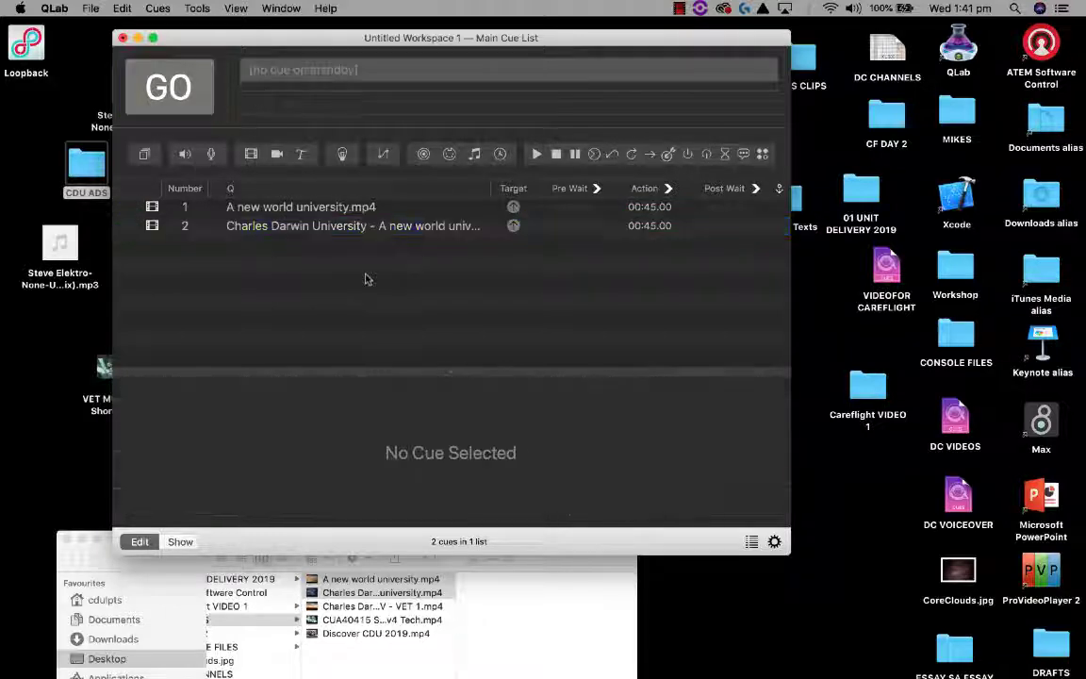
left_click(341, 213)
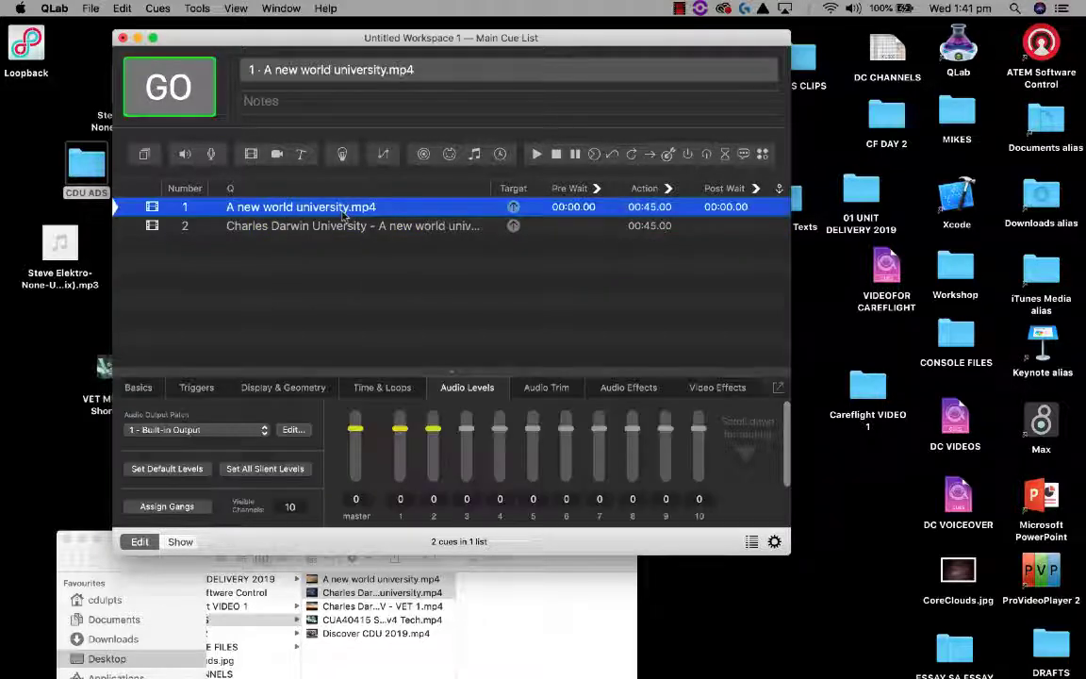
left_click(372, 292)
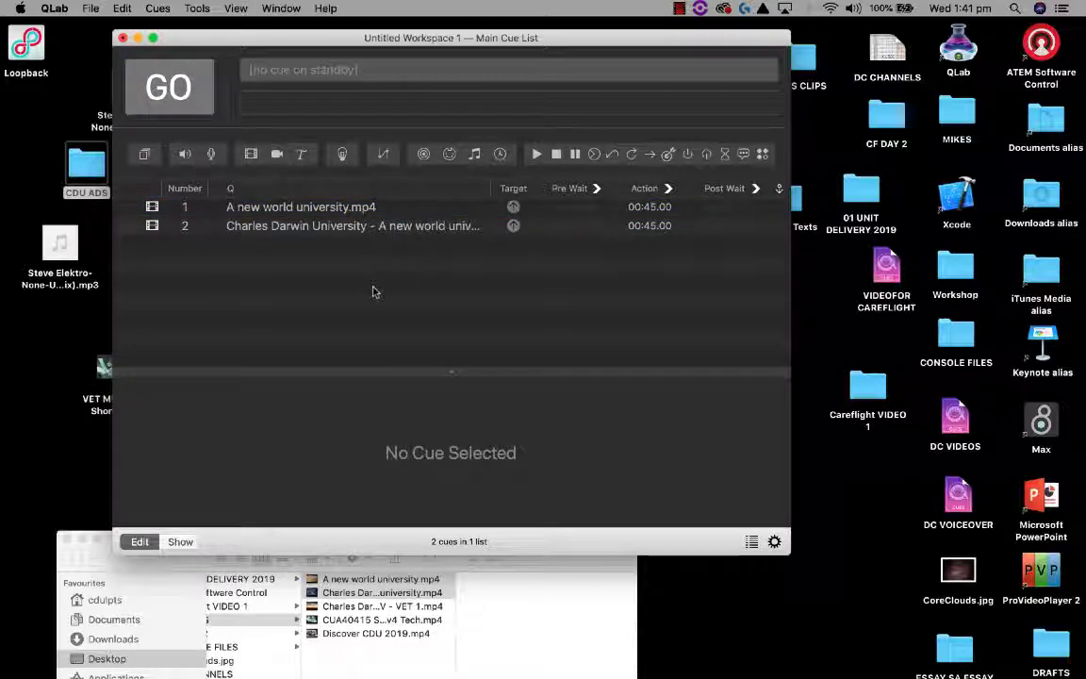
left_click(380, 212)
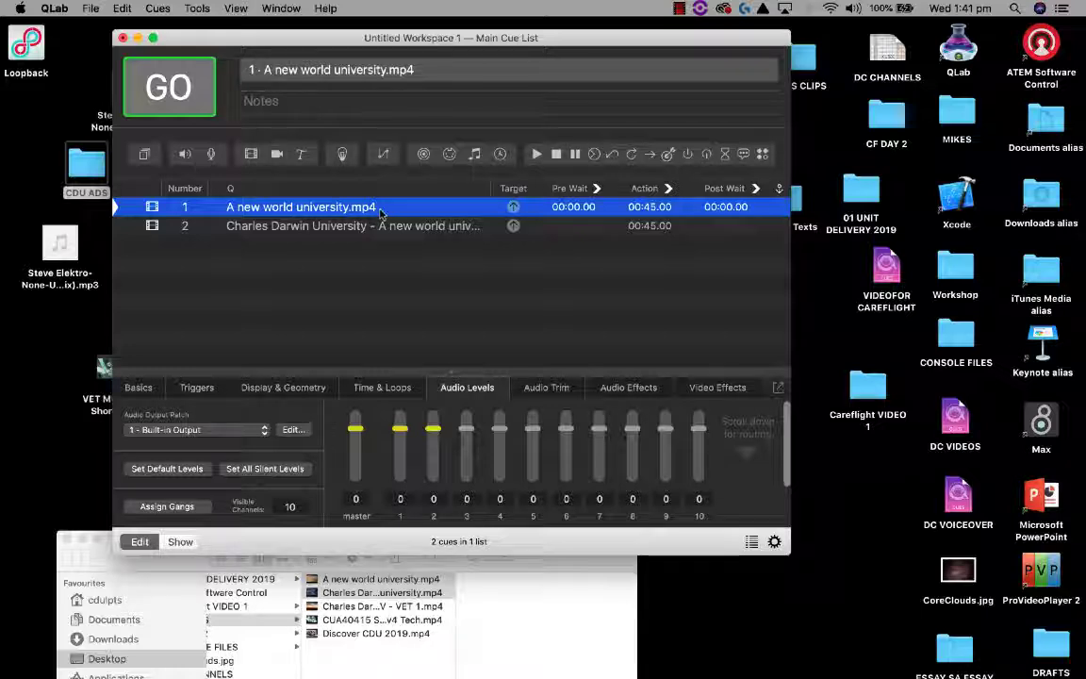
key("space")
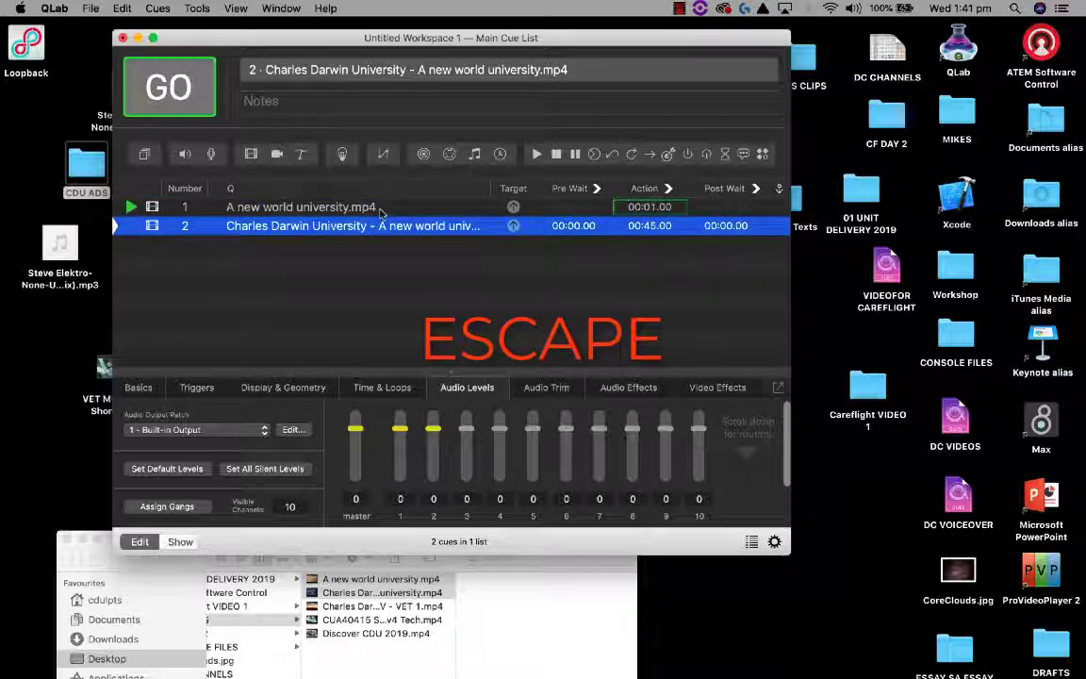
key("Escape")
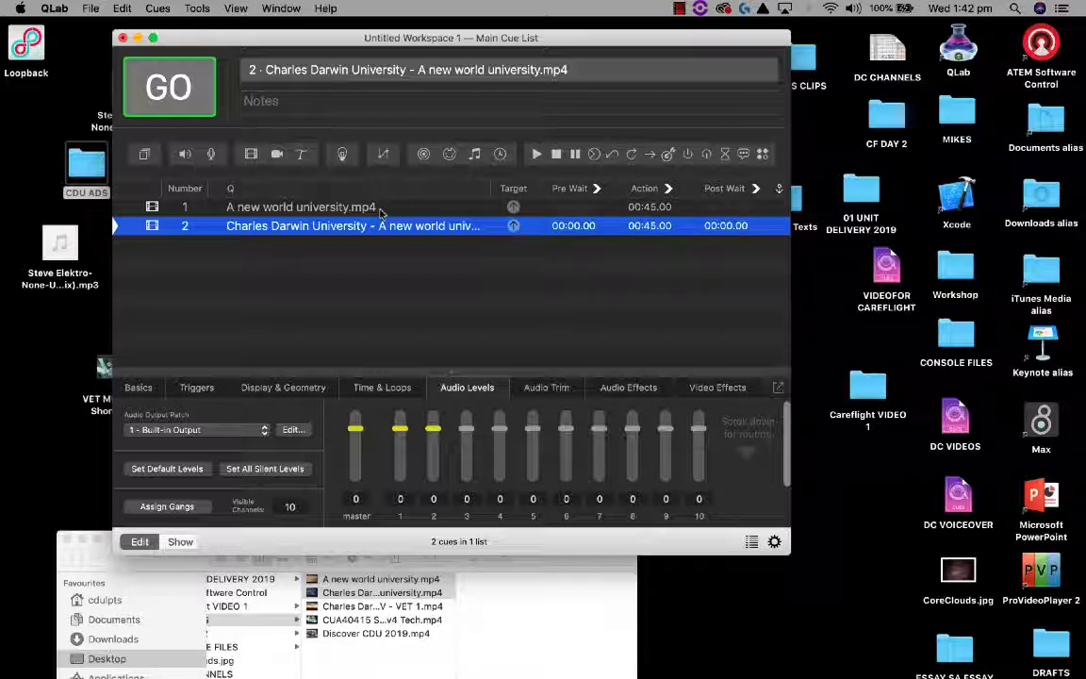
Add CoreClouds.jpg from the desktop to the cue list, above A new world university.mp4
left_click_drag(958, 570, 288, 200)
left_click(324, 266)
left_click(301, 225)
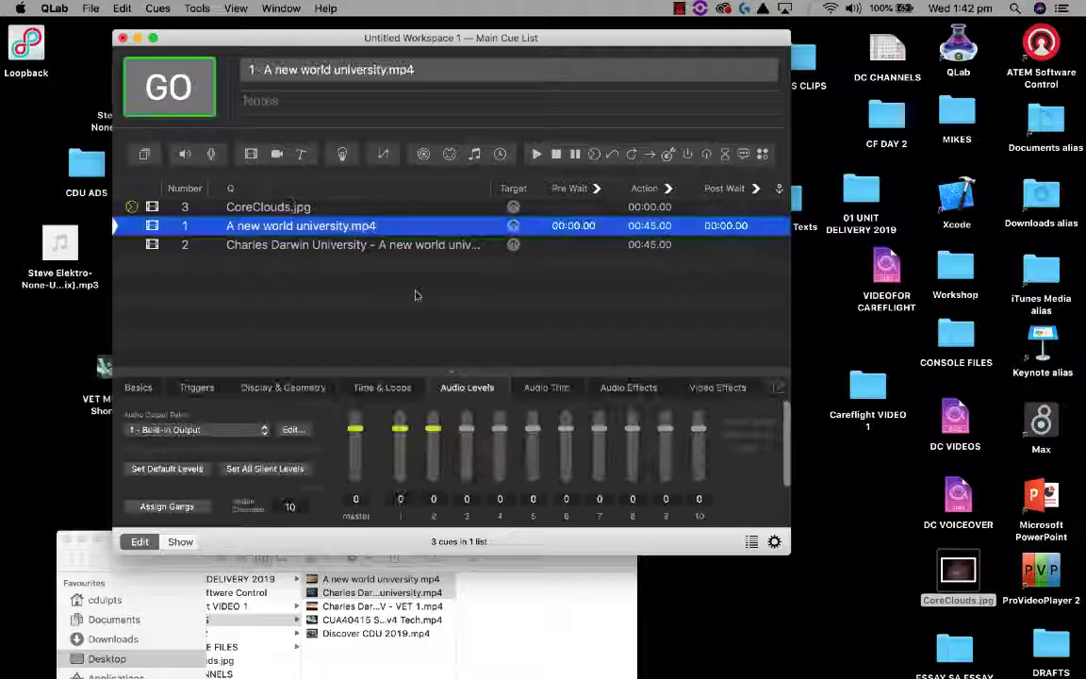
Set the CoreClouds.jpg cue's video surface to Surface 2 (DELL P2418HT)
left_click(268, 206)
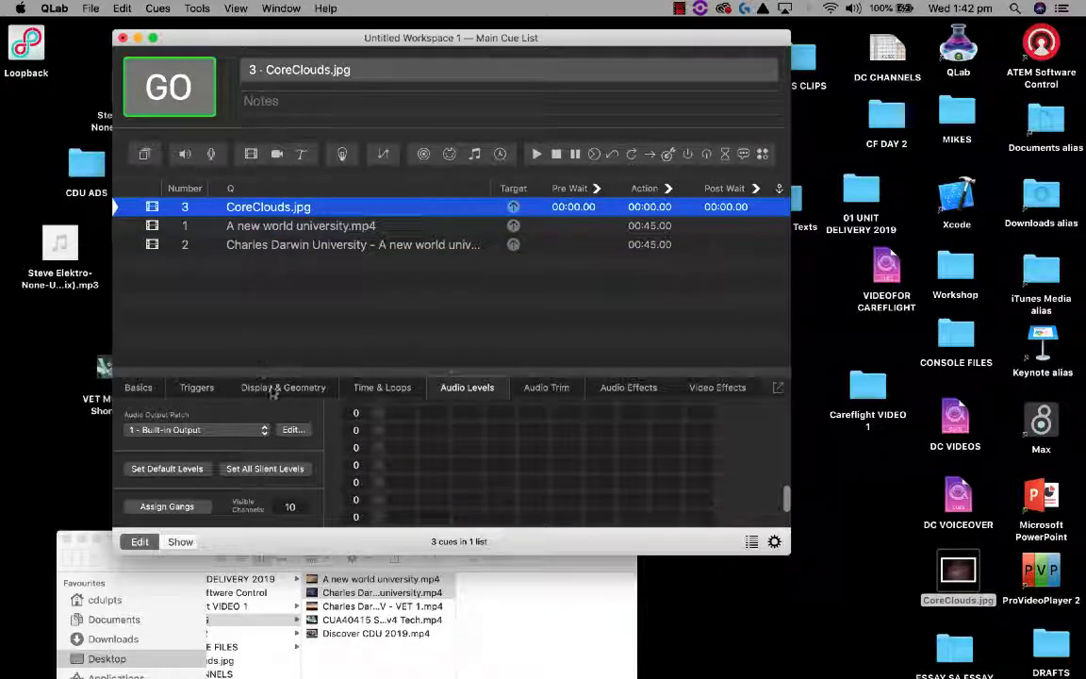
left_click(272, 390)
left_click(255, 418)
left_click(251, 431)
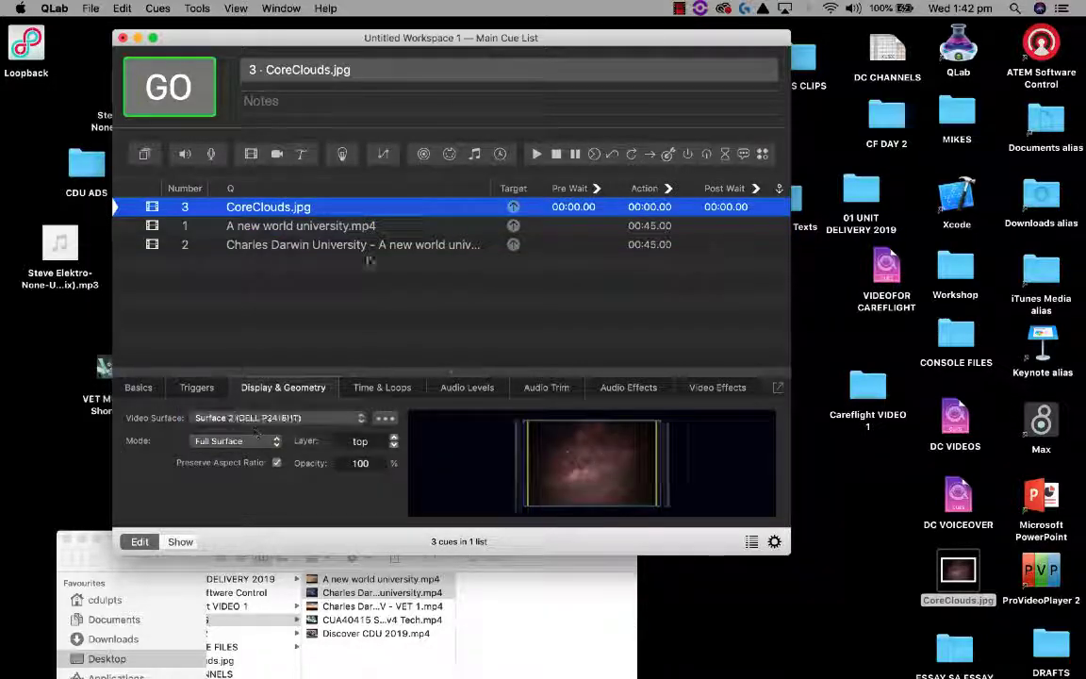
left_click(335, 314)
Run CoreClouds.jpg followed by A new world university.mp4, and follow the video's progress on its waveform timeline
left_click(266, 205)
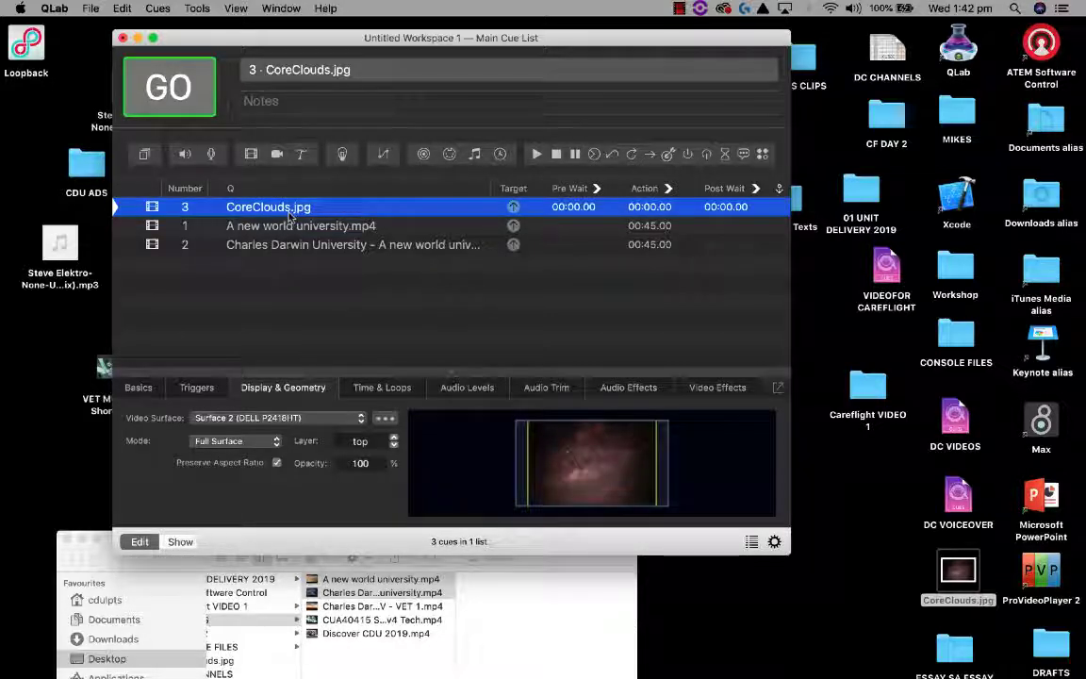
key("space")
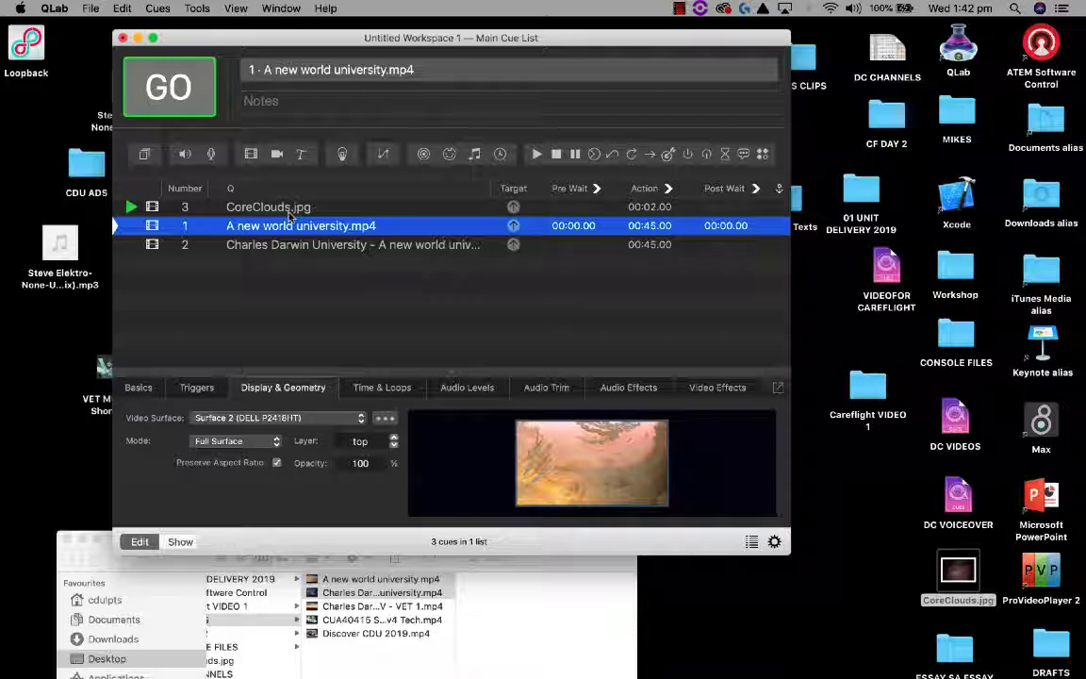
key("space")
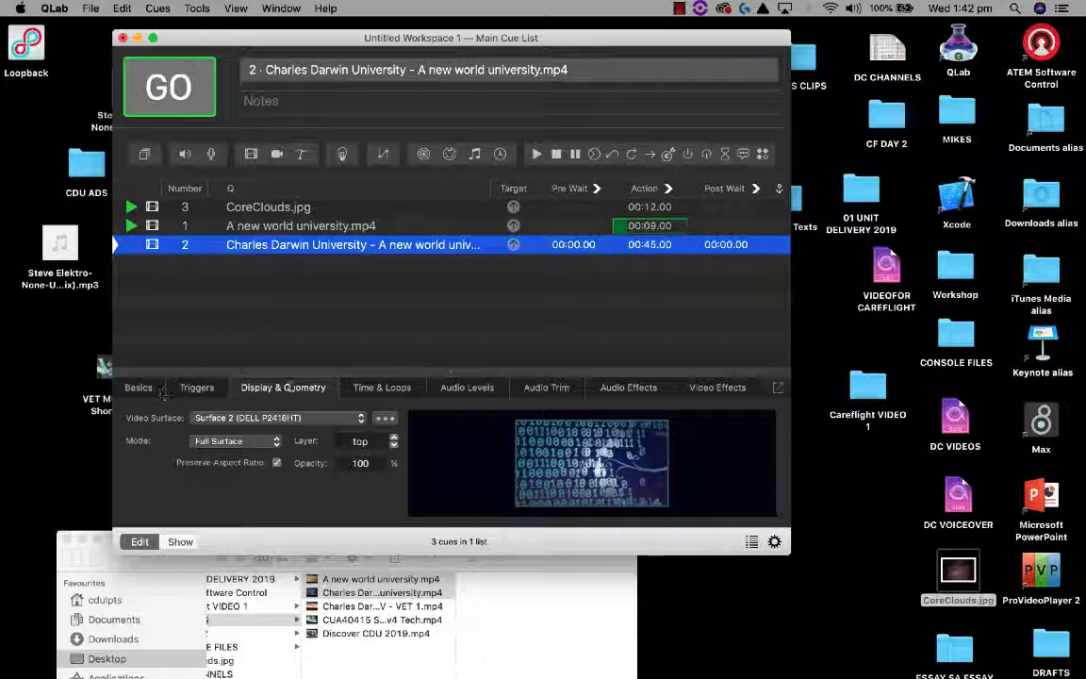
left_click(381, 387)
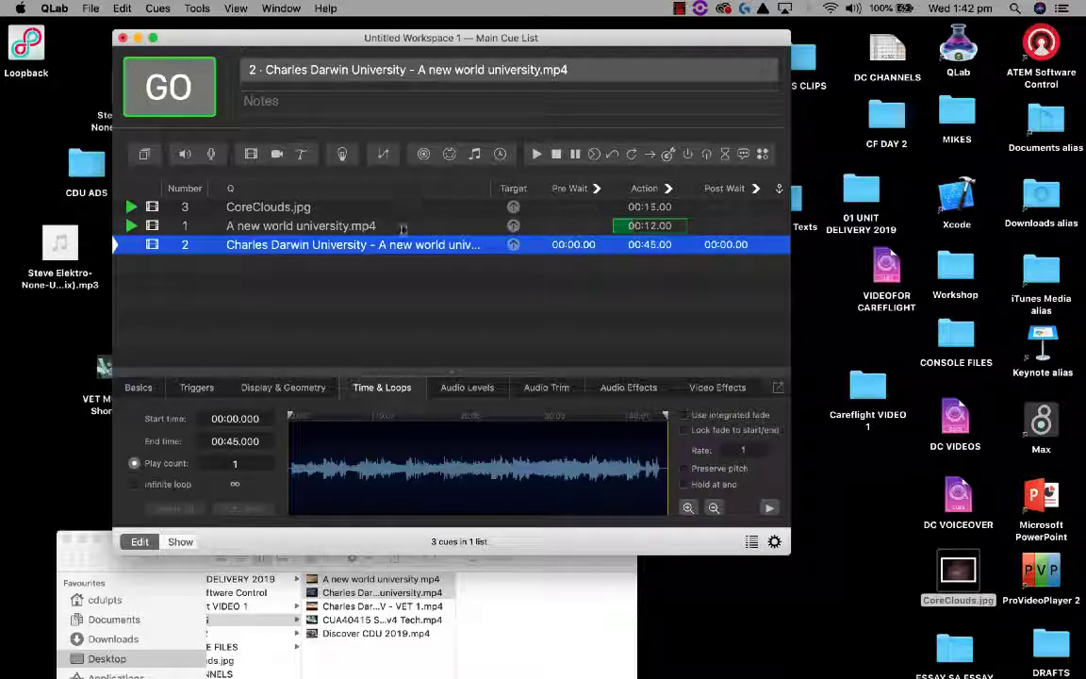
left_click(362, 225)
left_click(628, 417)
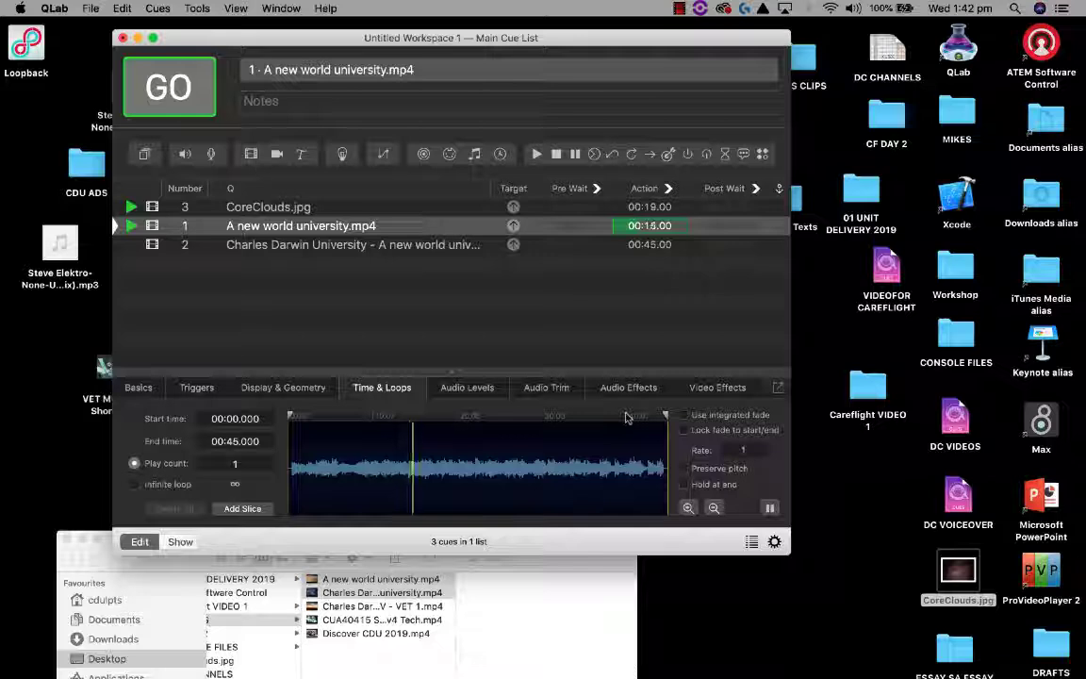
left_click(631, 427)
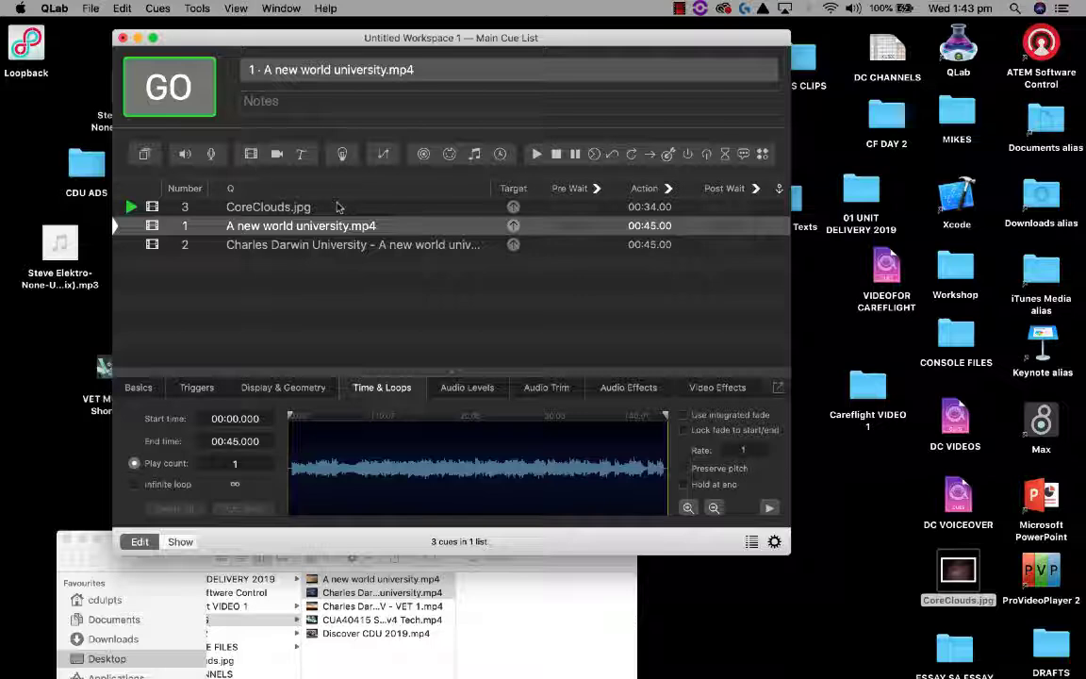
Clear the cue selection and stop the CoreClouds.jpg cue
left_click(358, 259)
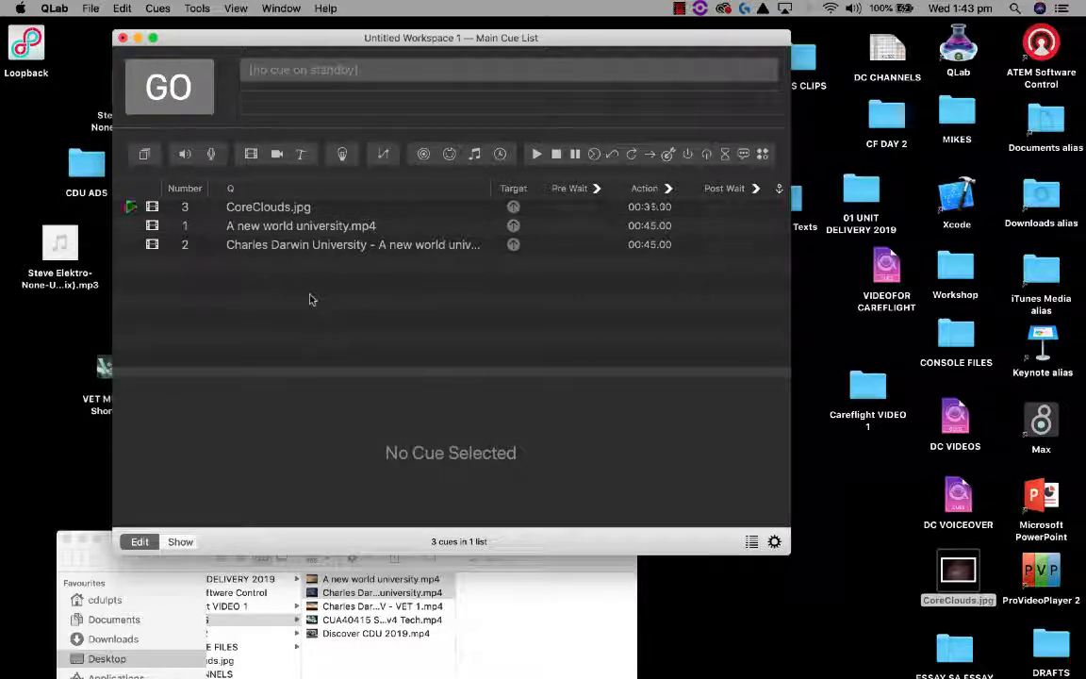
key("Escape")
key("Escape")
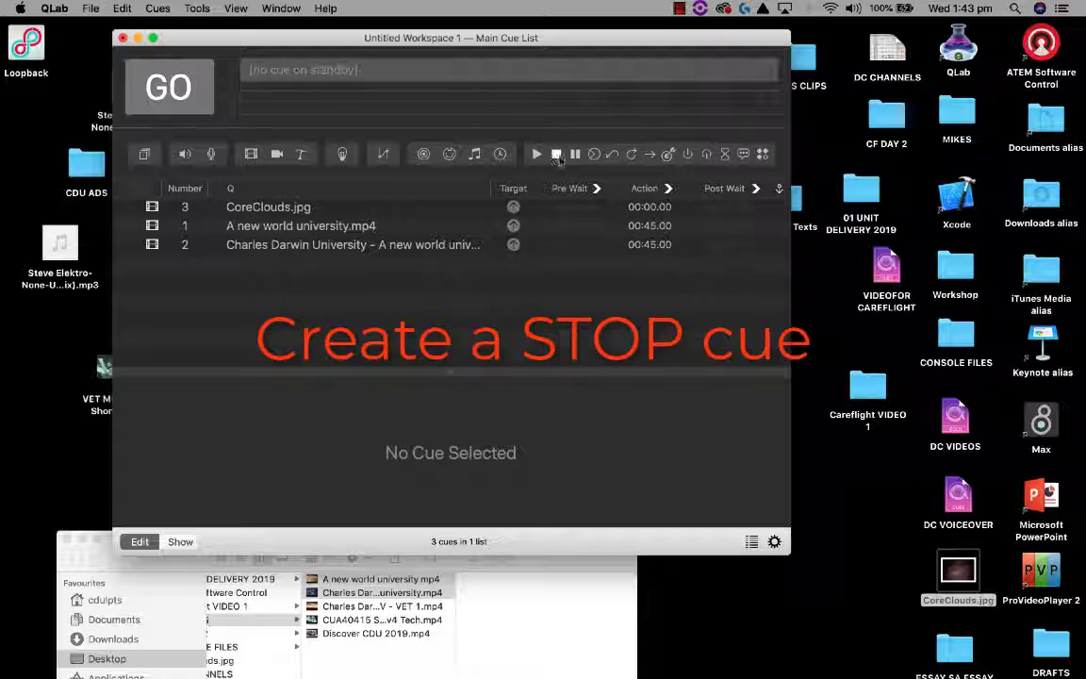
Create a Stop cue at the end of the cue list
left_click(156, 8)
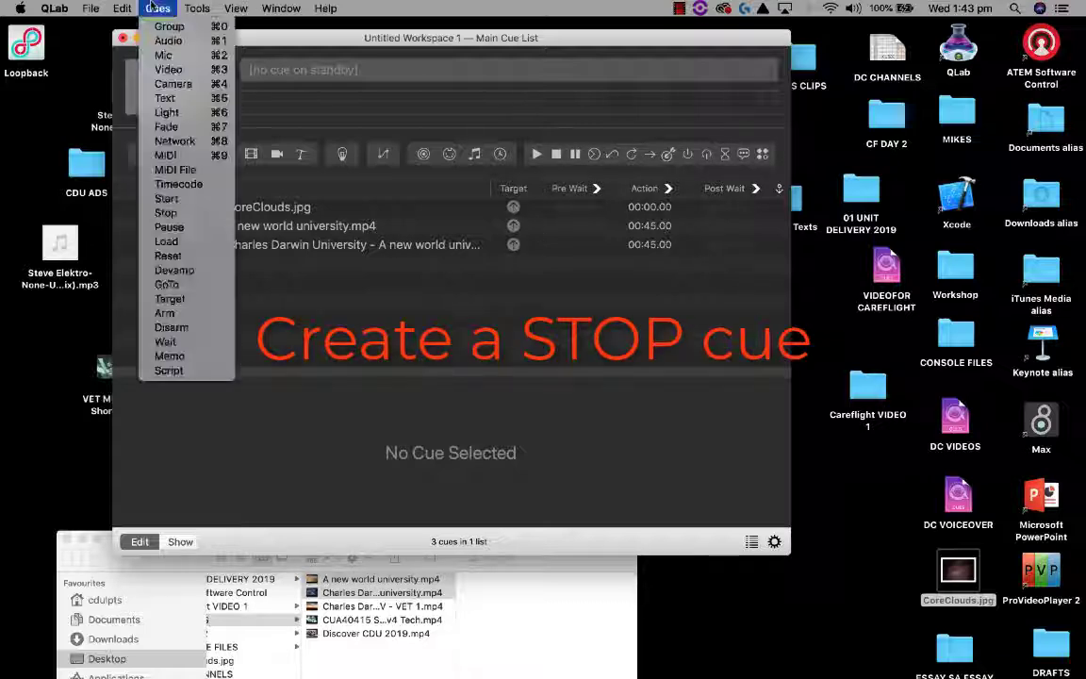
left_click(627, 224)
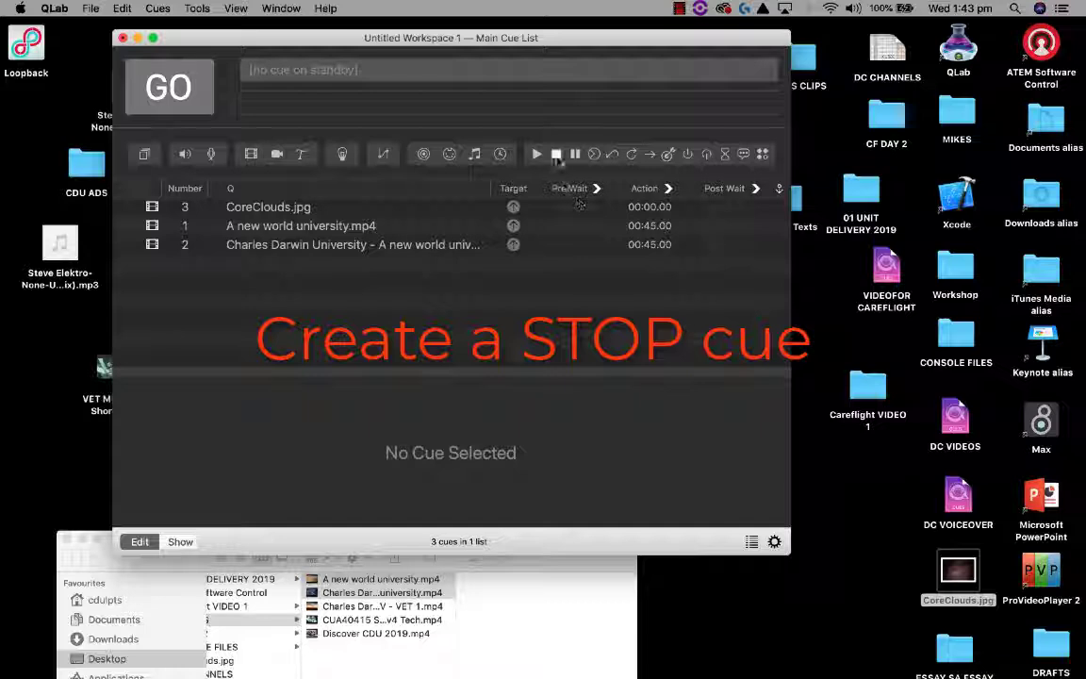
left_click(556, 154)
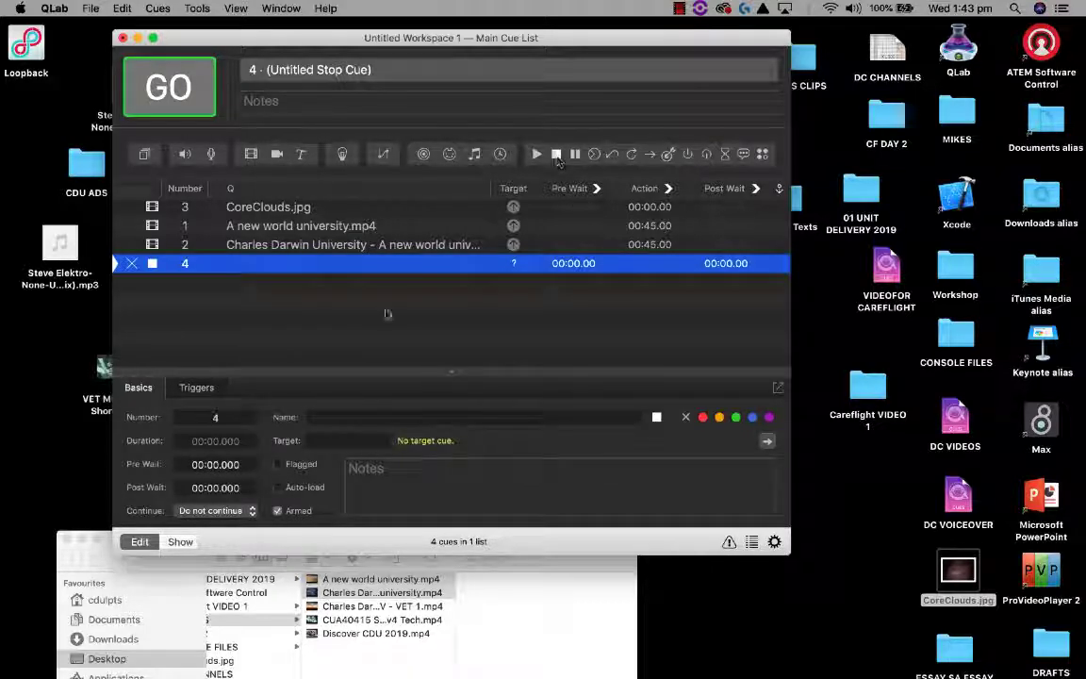
Move the Stop cue between the A new world university.mp4 and Charles Darwin University video cues
left_click(347, 284)
left_click(328, 268)
left_click_drag(328, 268, 321, 224)
left_click_drag(321, 239, 323, 242)
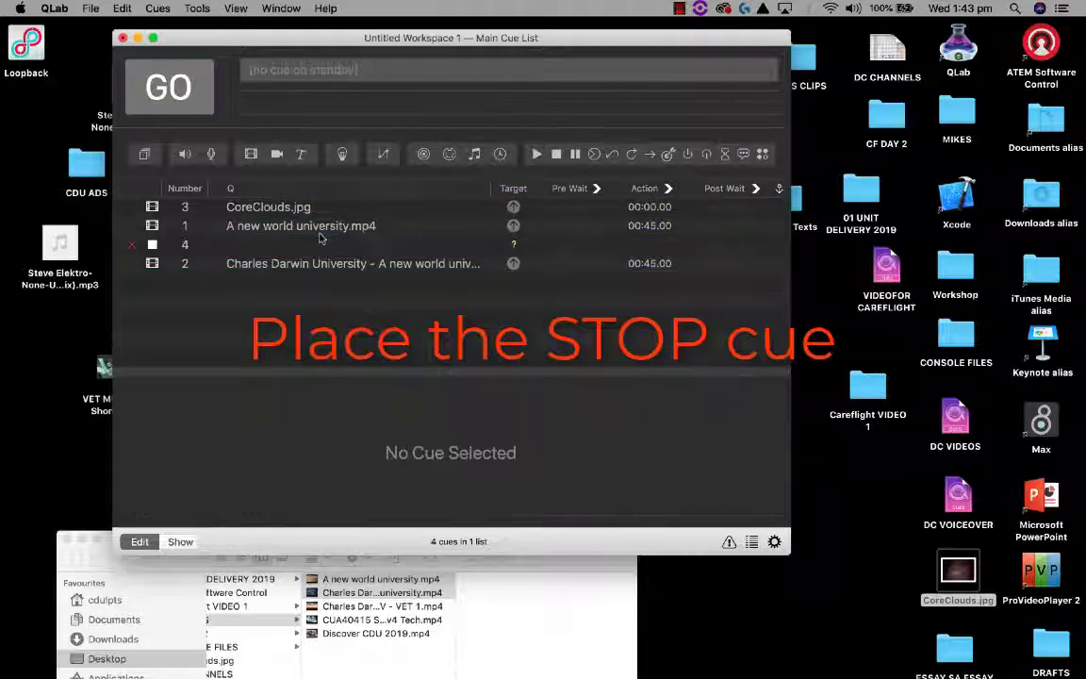
Target the Stop cue at the A new world university.mp4 cue
left_click(297, 230)
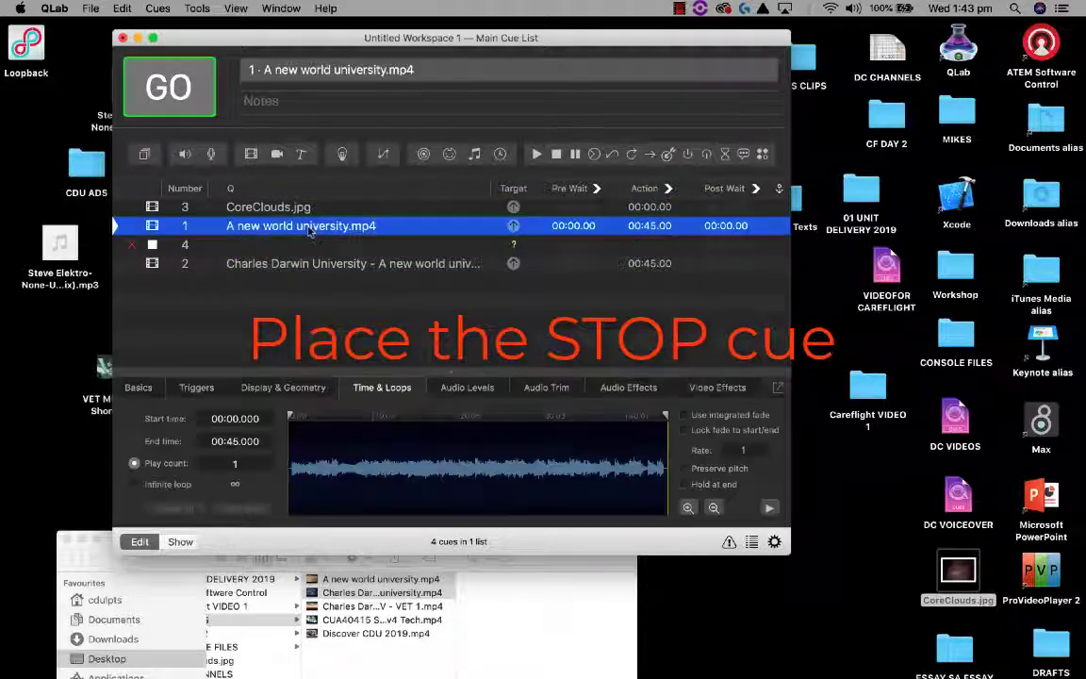
left_click(352, 315)
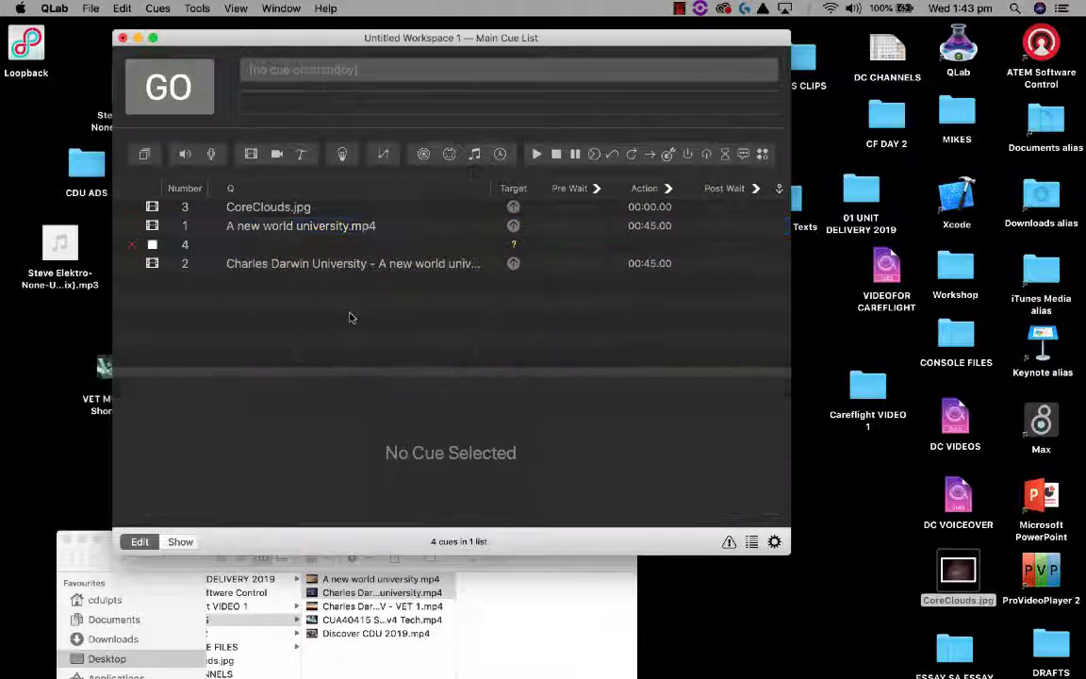
left_click(263, 249)
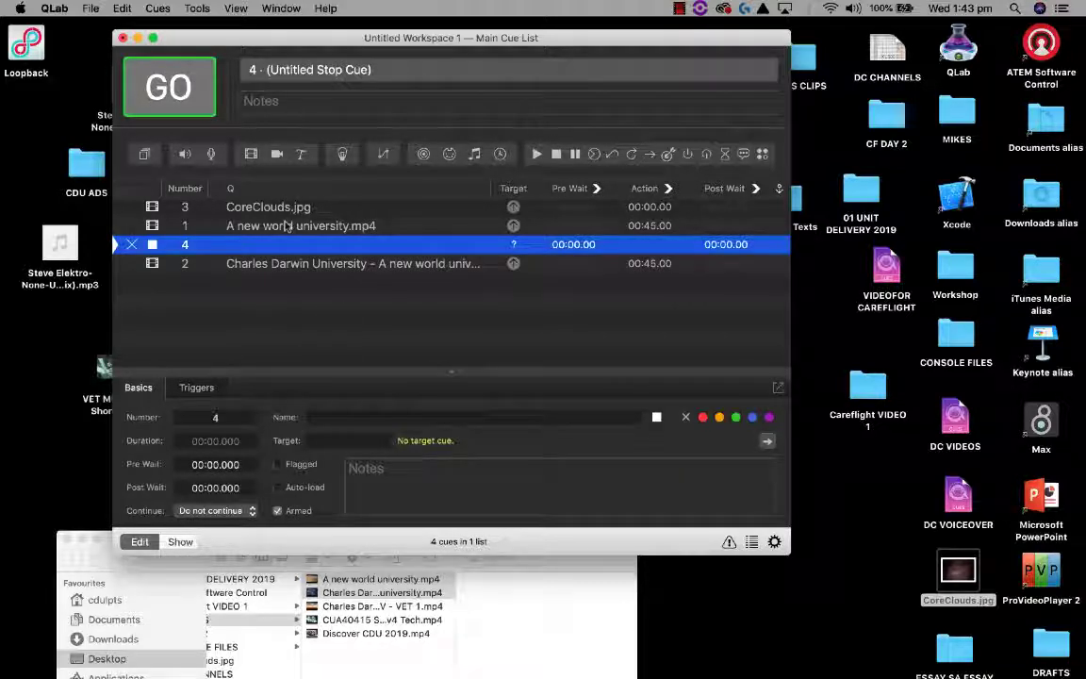
left_click(250, 226)
left_click_drag(322, 229, 294, 247)
Run CoreClouds.jpg, A new world university.mp4 and its Stop cue in sequence to test them, and stop all playback
left_click(290, 206)
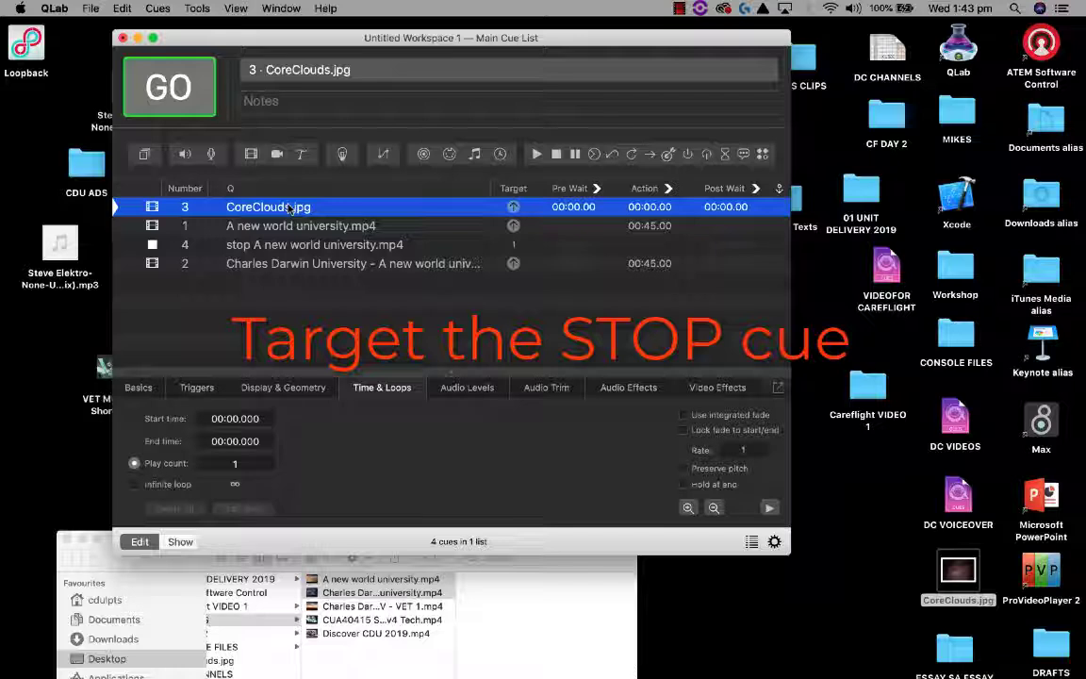
key("space")
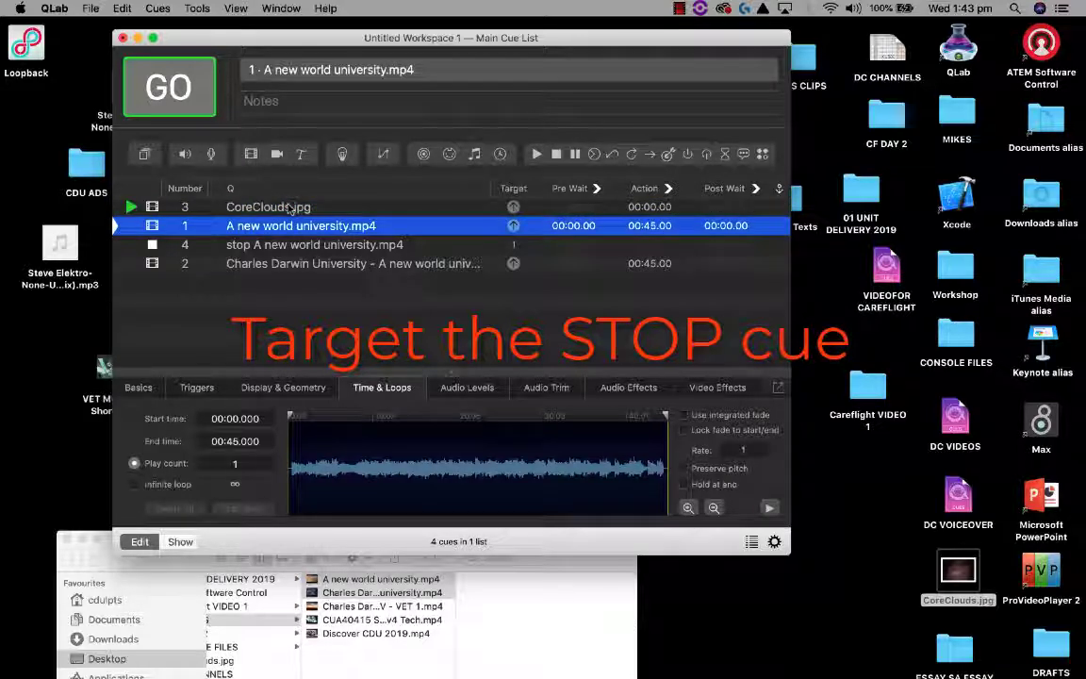
key("space")
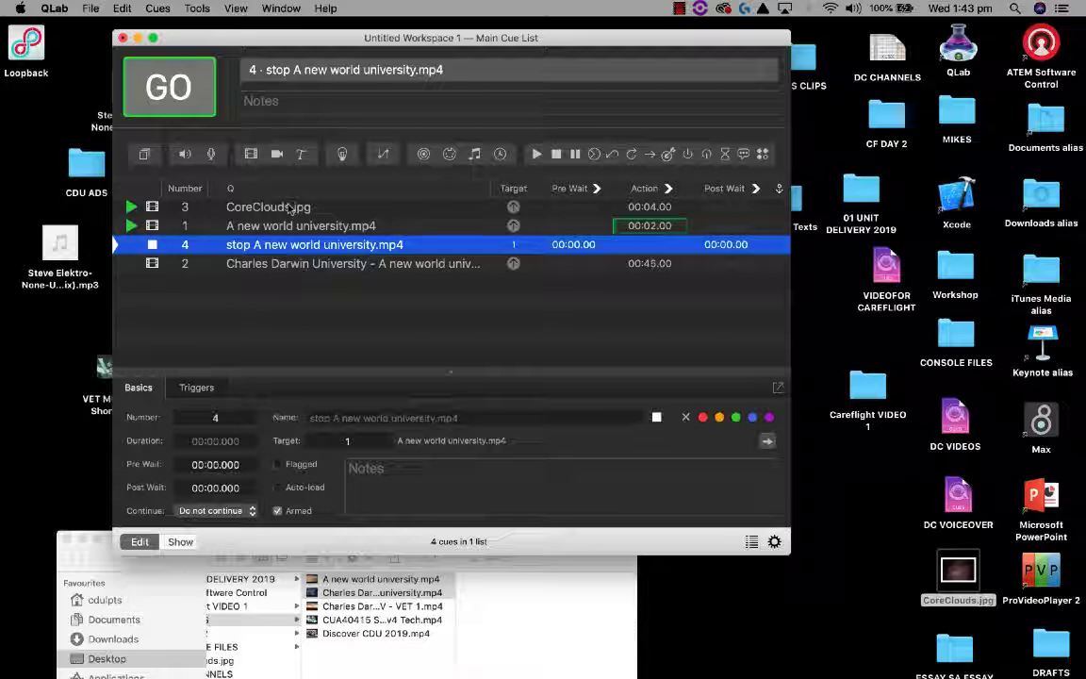
key("space")
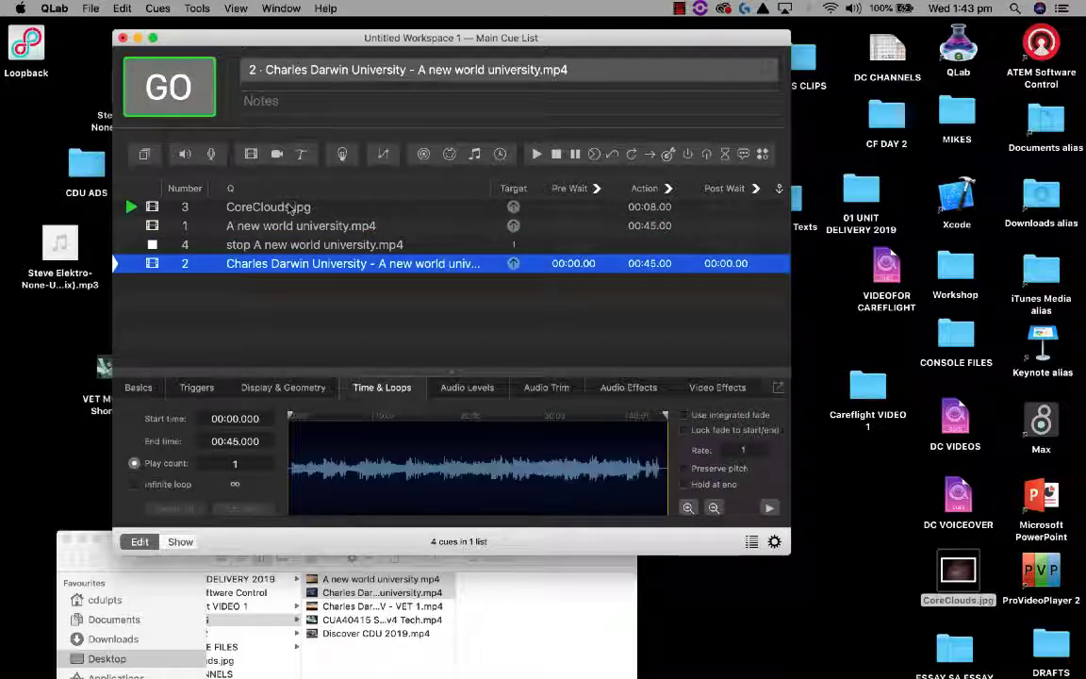
key("Escape")
Trim the A new world university.mp4 cue to start at about 00:42.410 and end at about 00:43.332, and run it
left_click(296, 227)
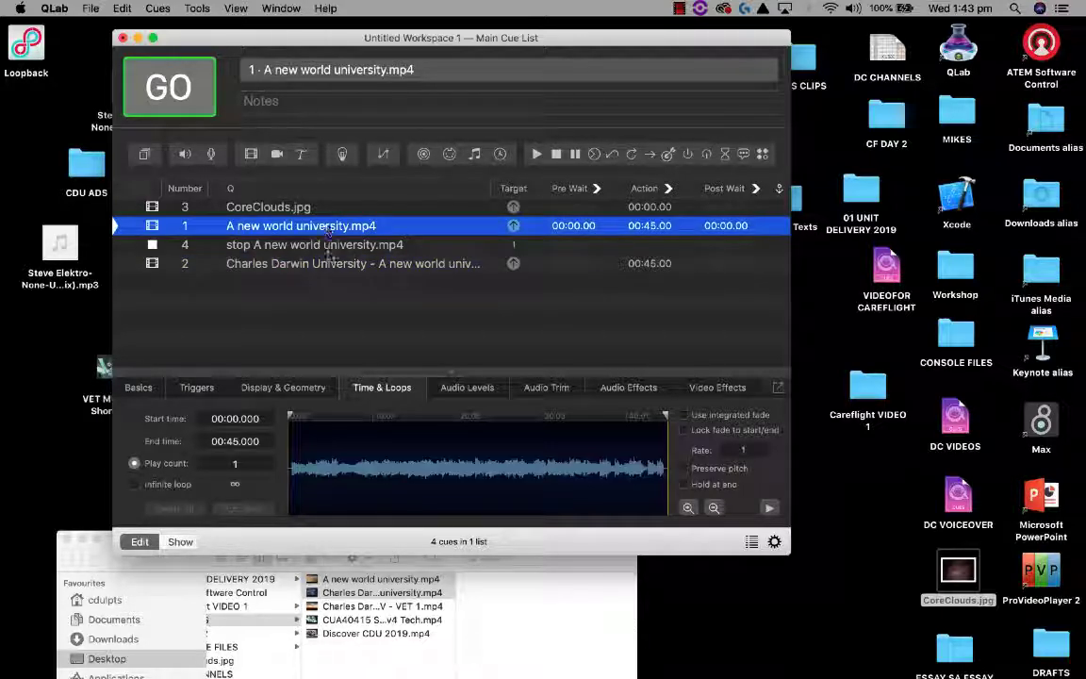
left_click(343, 282)
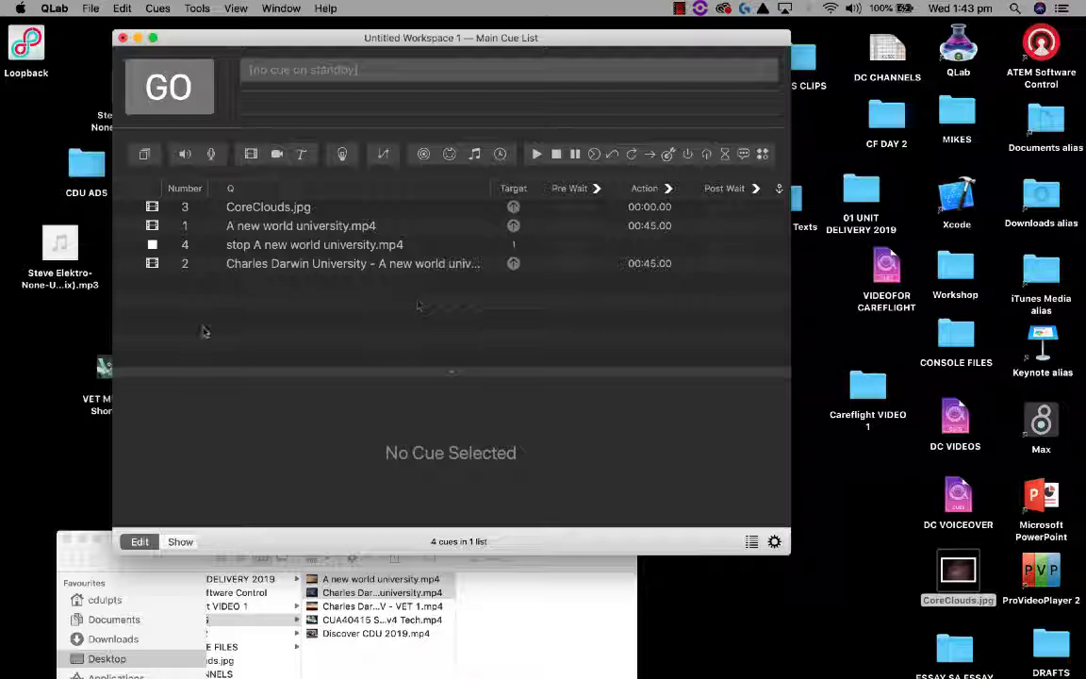
left_click(305, 242)
left_click(358, 224)
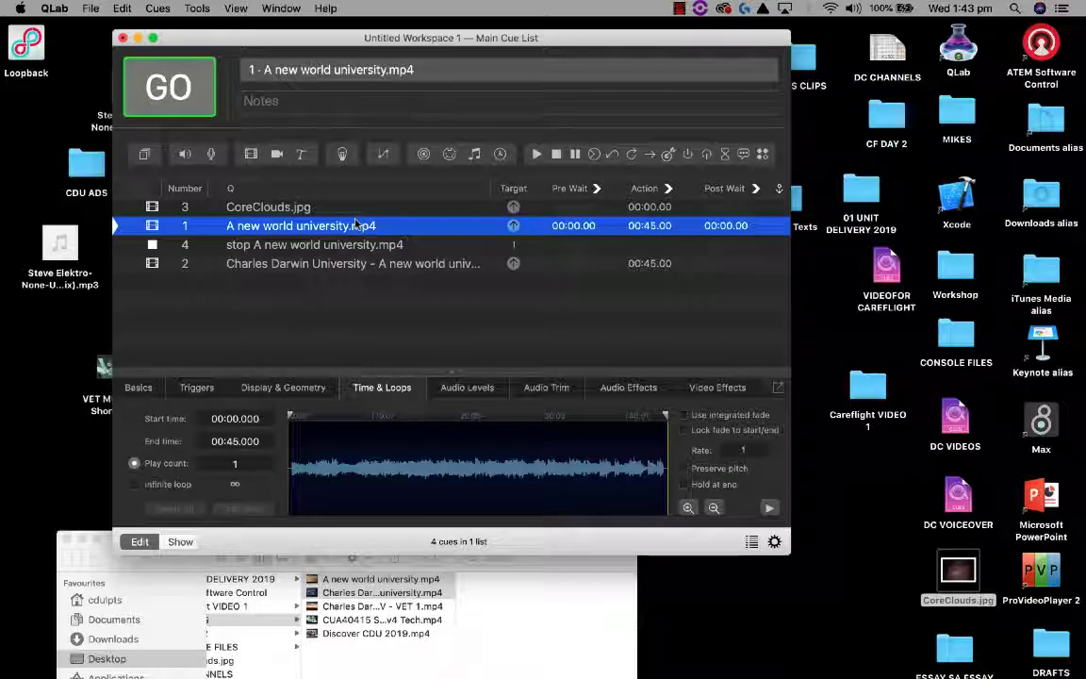
left_click(139, 387)
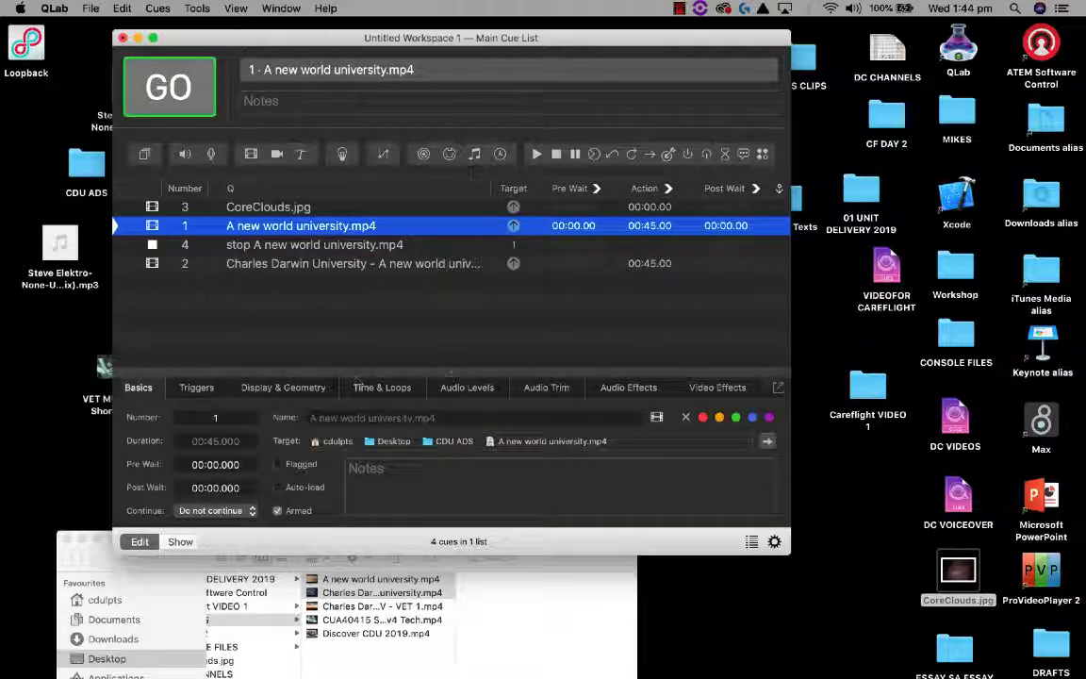
left_click(388, 390)
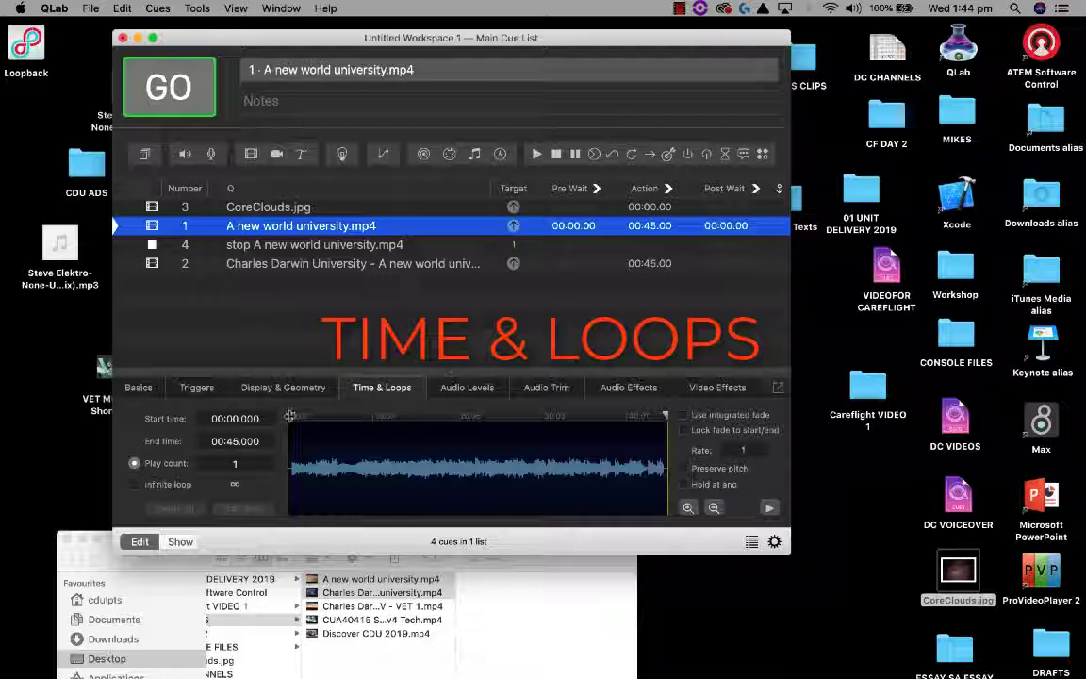
left_click_drag(290, 416, 645, 426)
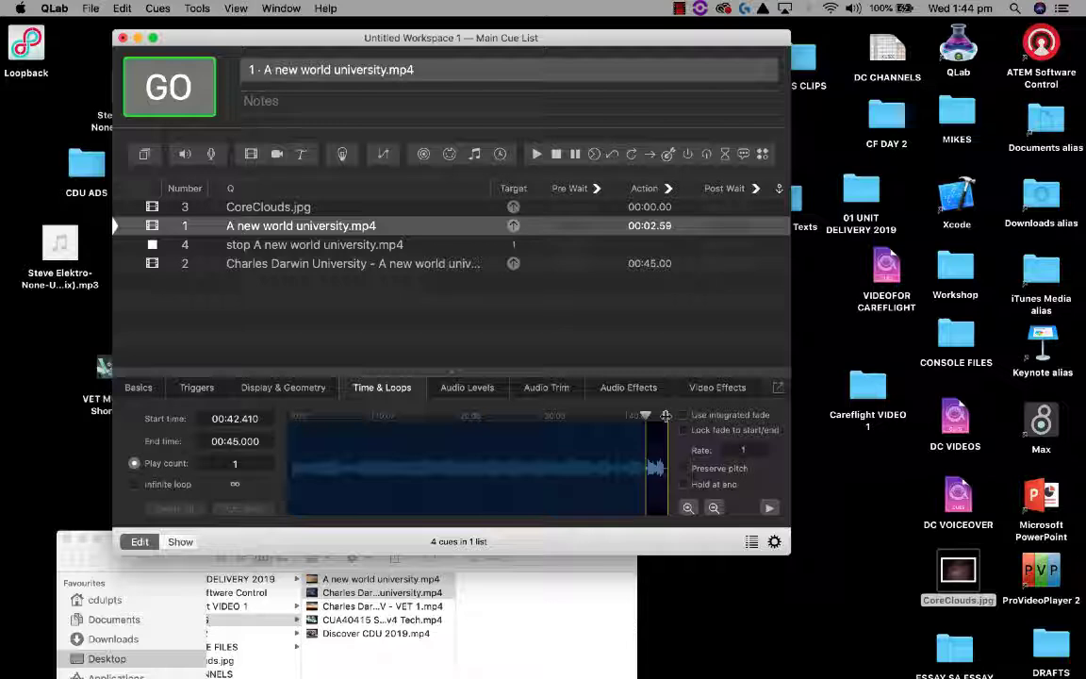
left_click_drag(666, 416, 652, 415)
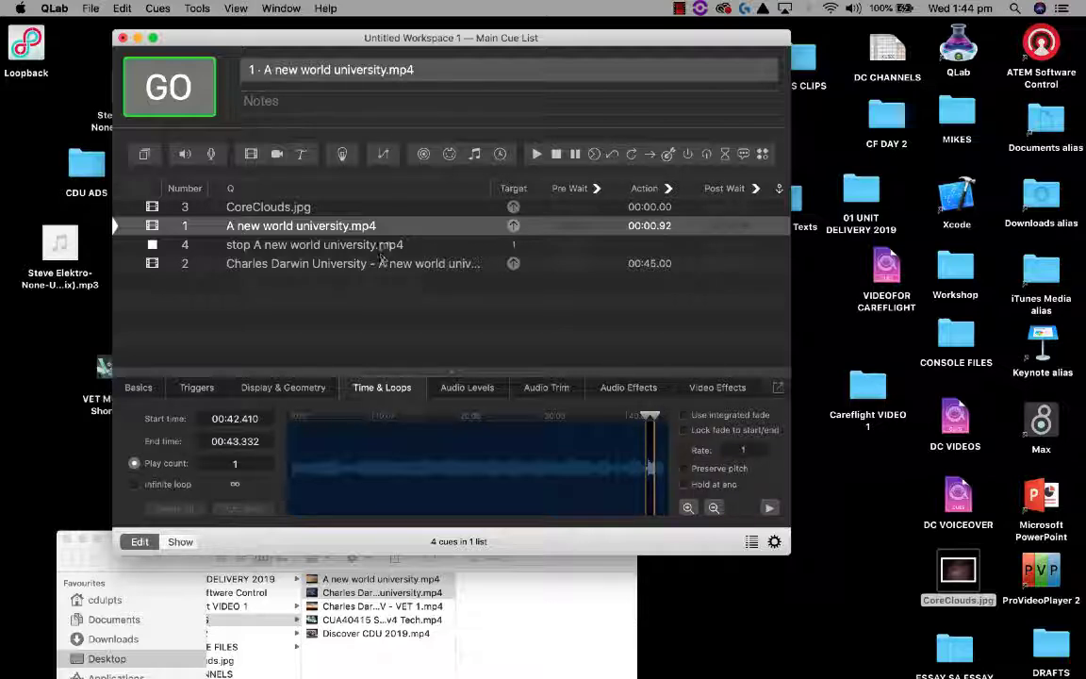
left_click(387, 225)
key("space")
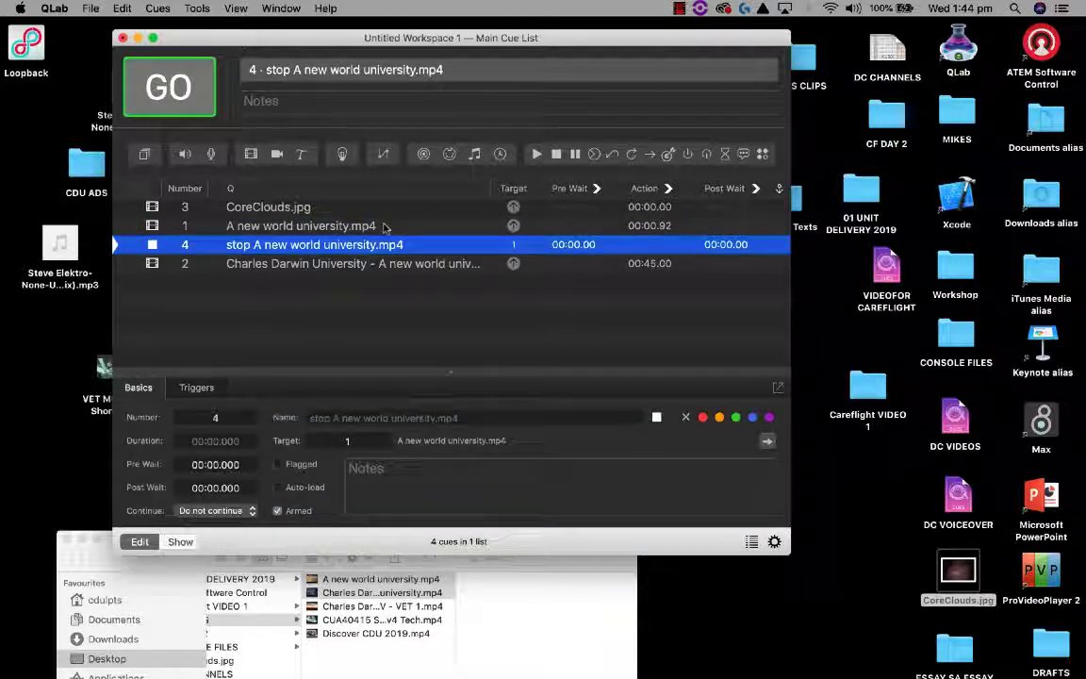
Restore the A new world university.mp4 cue's start time to 00:00.000 and end time to 00:45.000
left_click(331, 227)
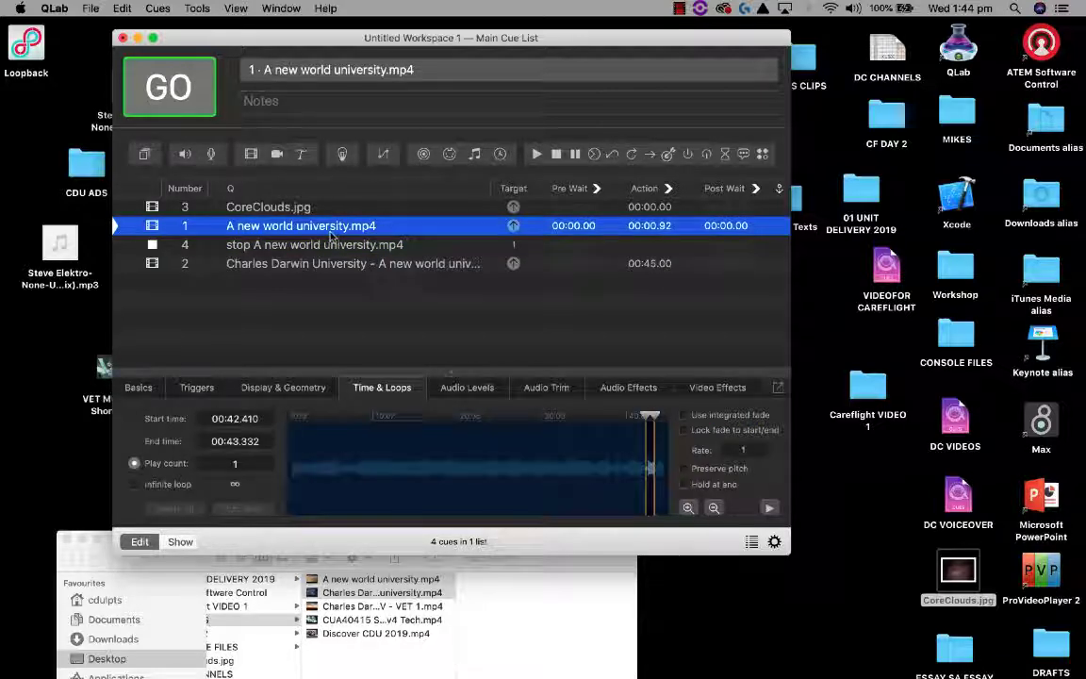
left_click_drag(644, 415, 279, 401)
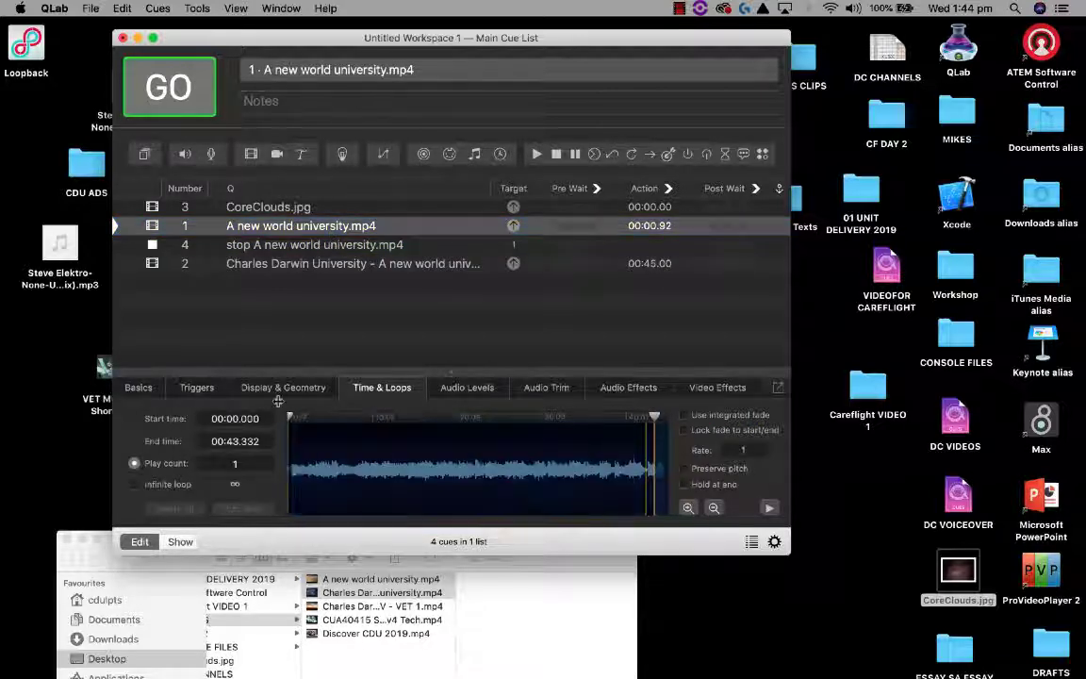
left_click_drag(654, 415, 698, 421)
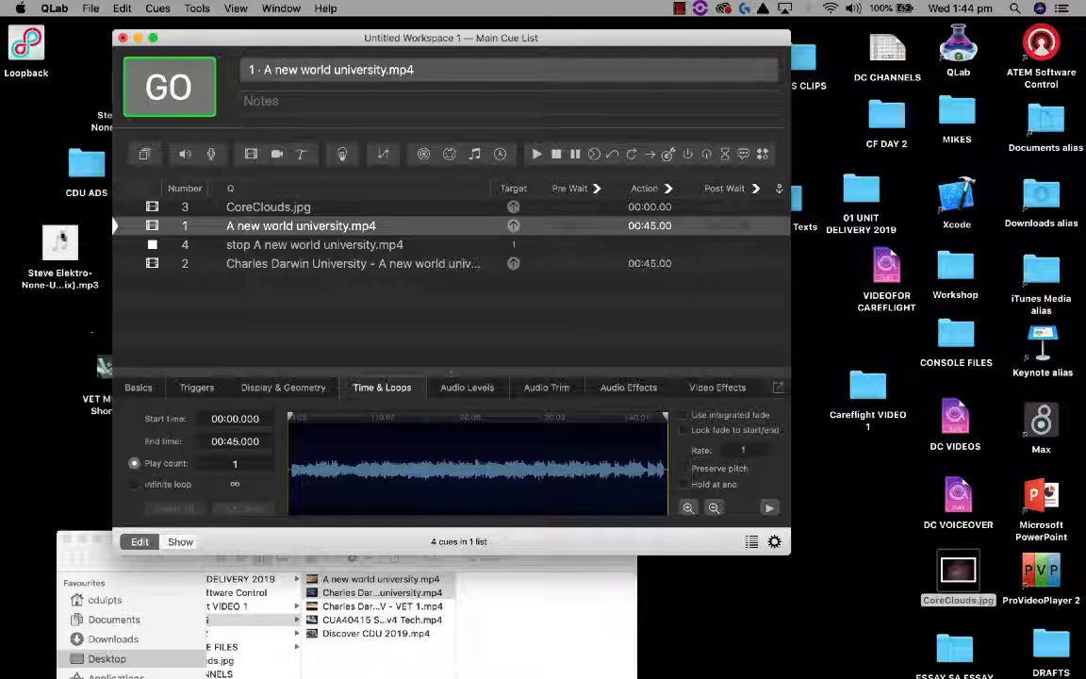
Add Steve Elektro-None-Underground (Original Mix).mp3 from the desktop as an audio cue at the end of the list and select it
left_click_drag(59, 243, 335, 298)
left_click(395, 307)
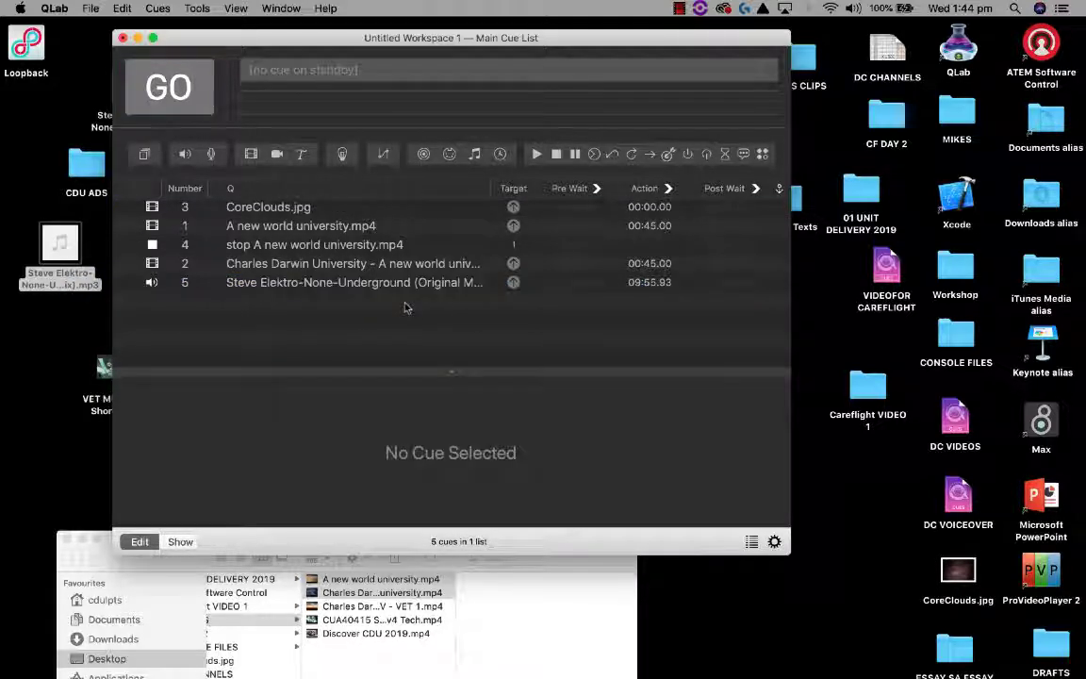
left_click(346, 287)
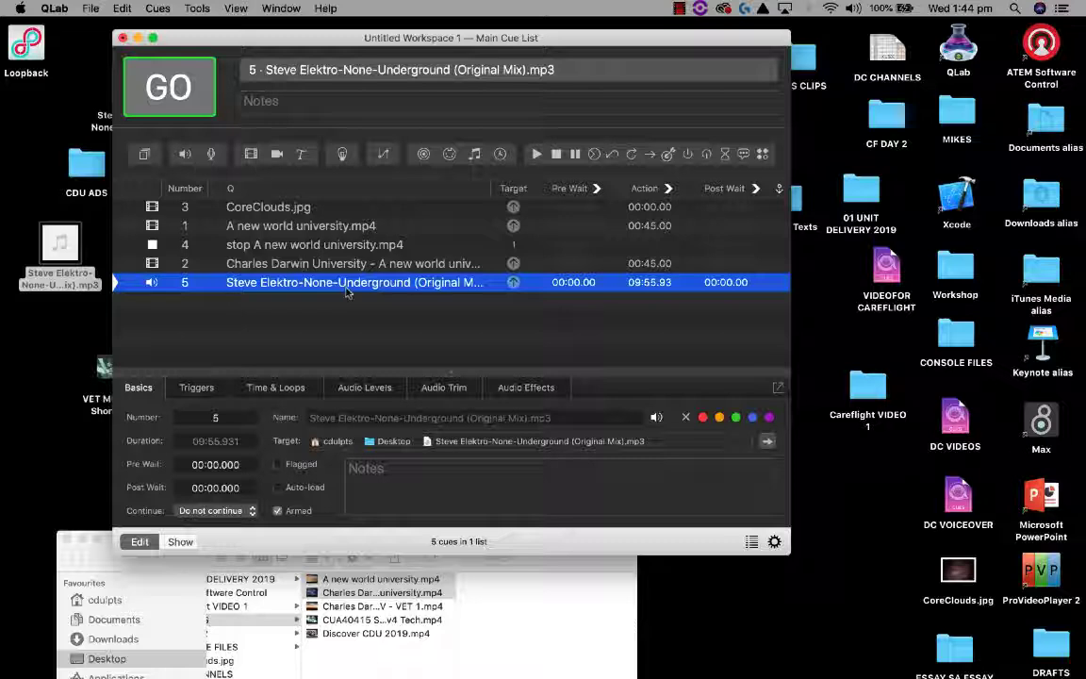
Trim the Underground (Original Mix).mp3 audio cue to start at about 05:36.099 and end at about 05:55.335
left_click(278, 387)
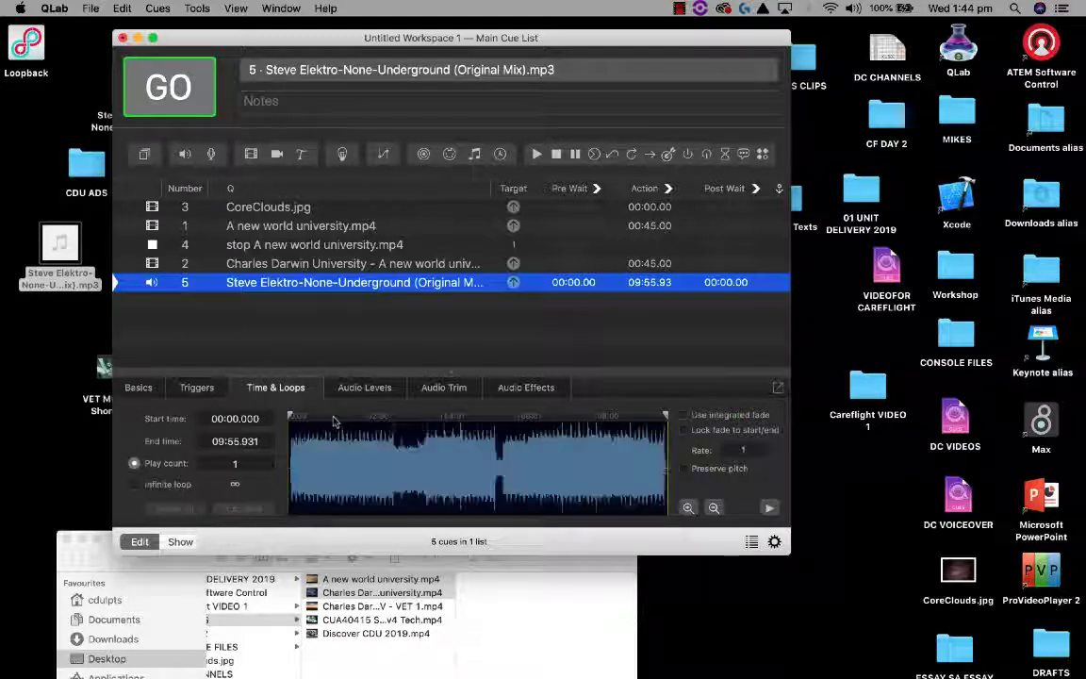
left_click_drag(290, 416, 500, 414)
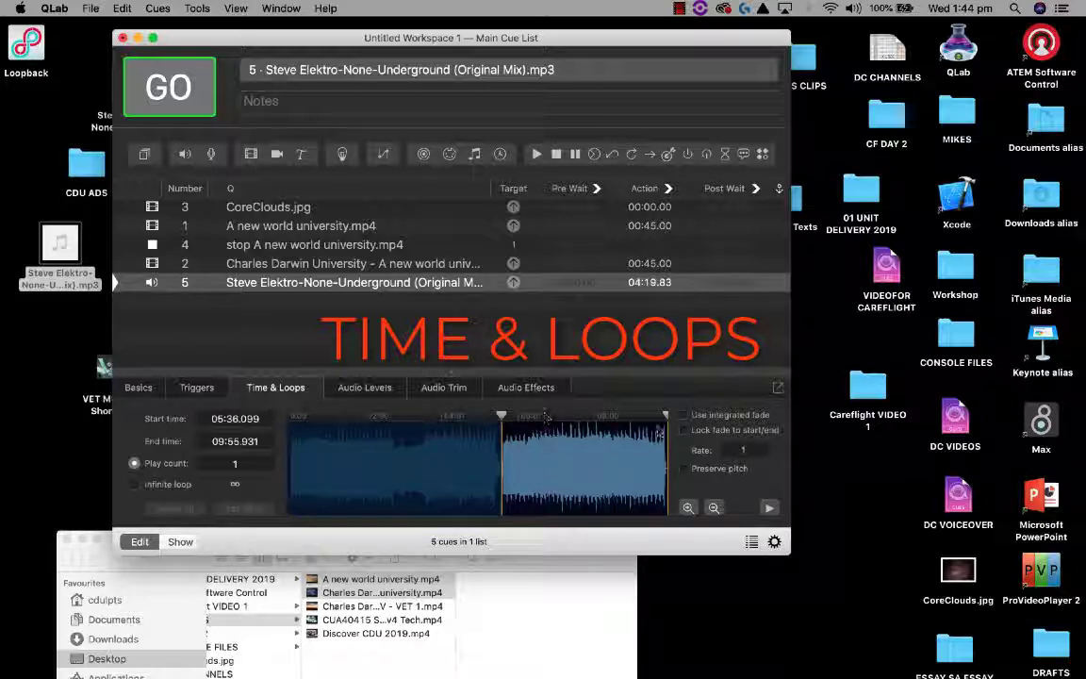
mouse_move(665, 414)
left_mouse_down()
mouse_move(524, 415)
mouse_move(514, 405)
left_mouse_up()
Run the trimmed Underground (Original Mix).mp3 audio cue and stop its playback
left_click(328, 282)
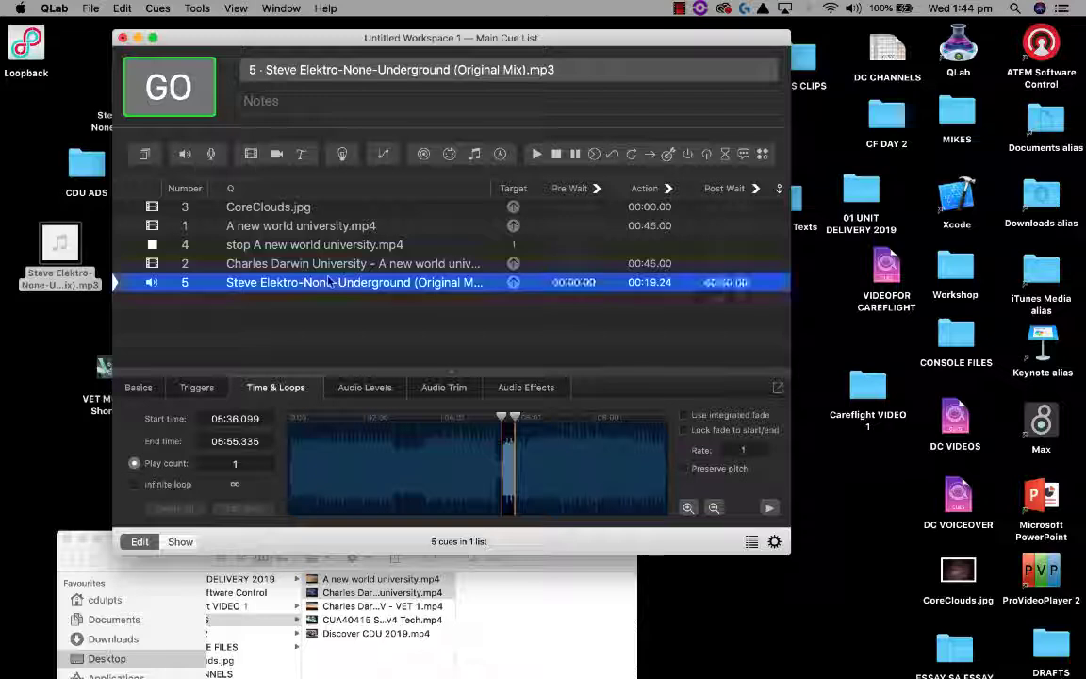
key("space")
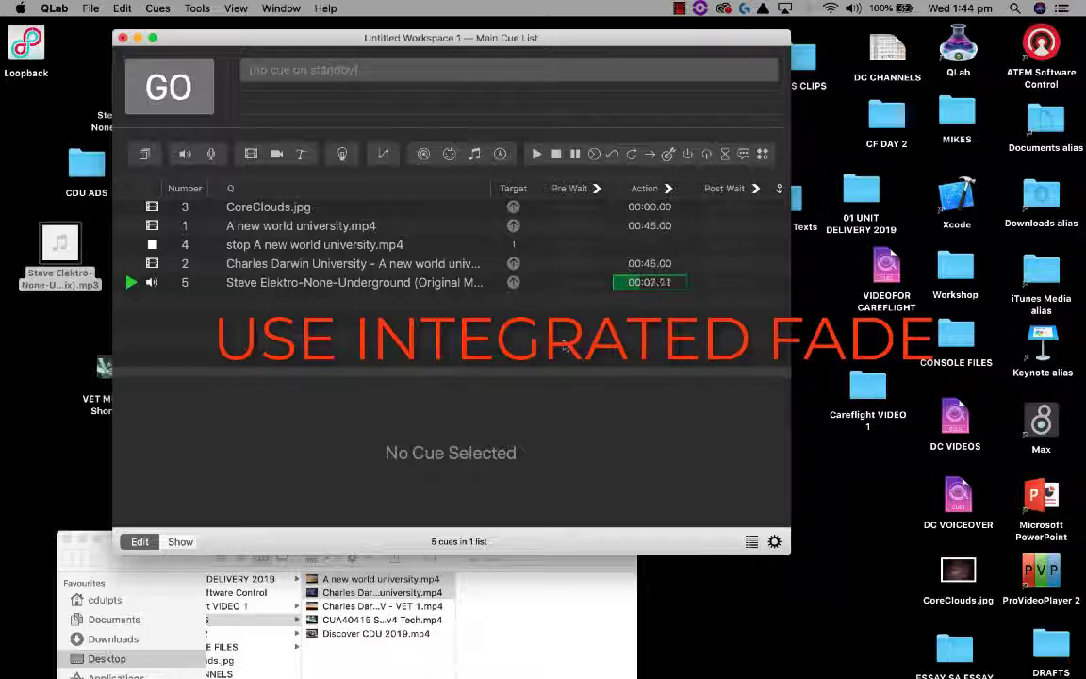
key("Escape")
Enable integrated fade on the audio cue and shape a fade-out from about -1 dB at 05:39.8 through -45 dB at 06:13.8 to minimum level
left_click(389, 283)
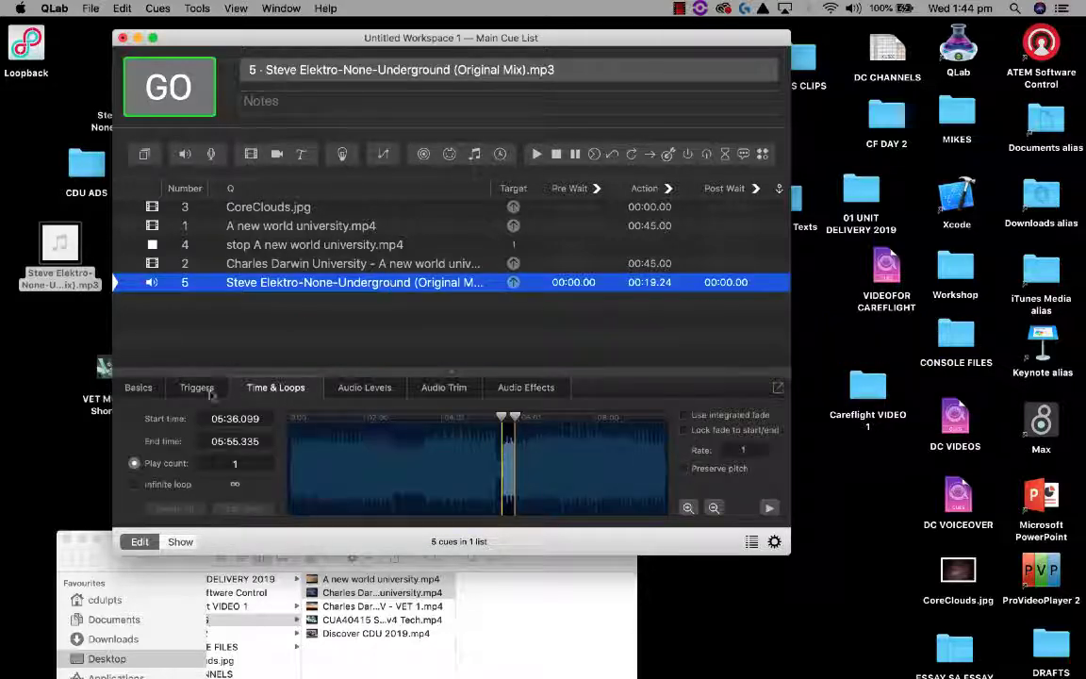
left_click(683, 415)
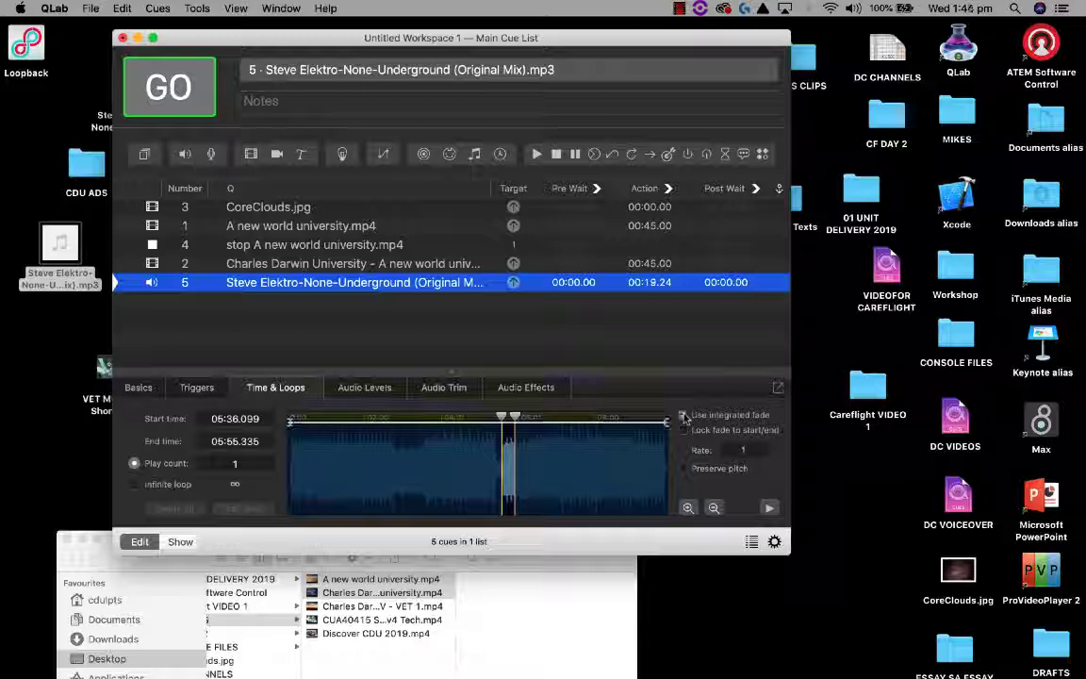
left_click(511, 423)
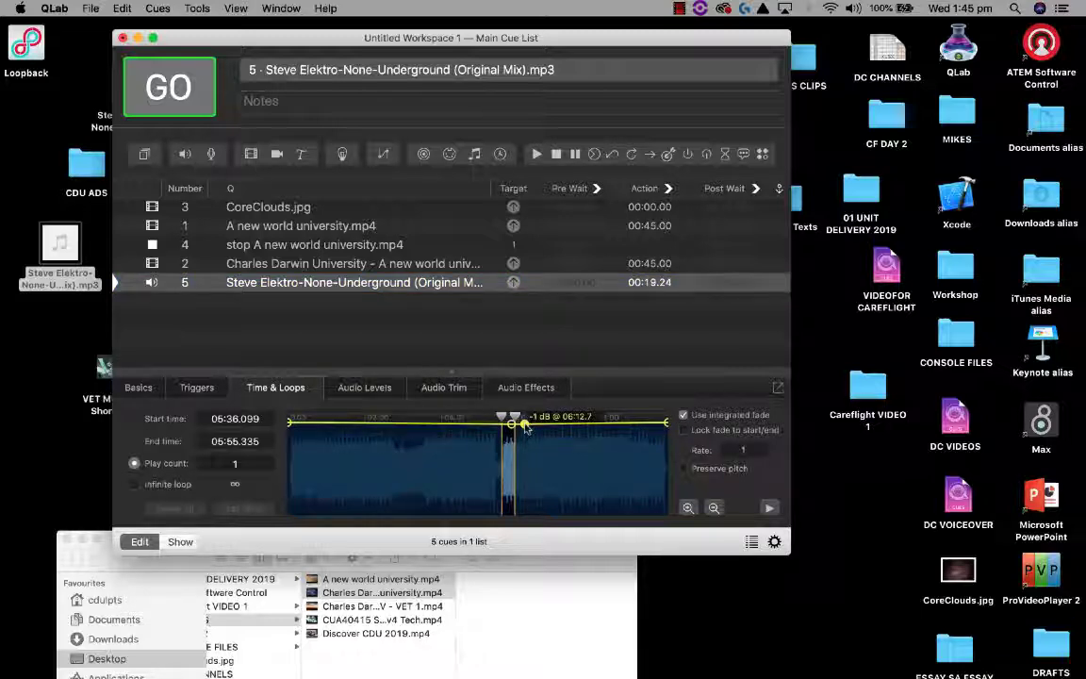
left_click(525, 424)
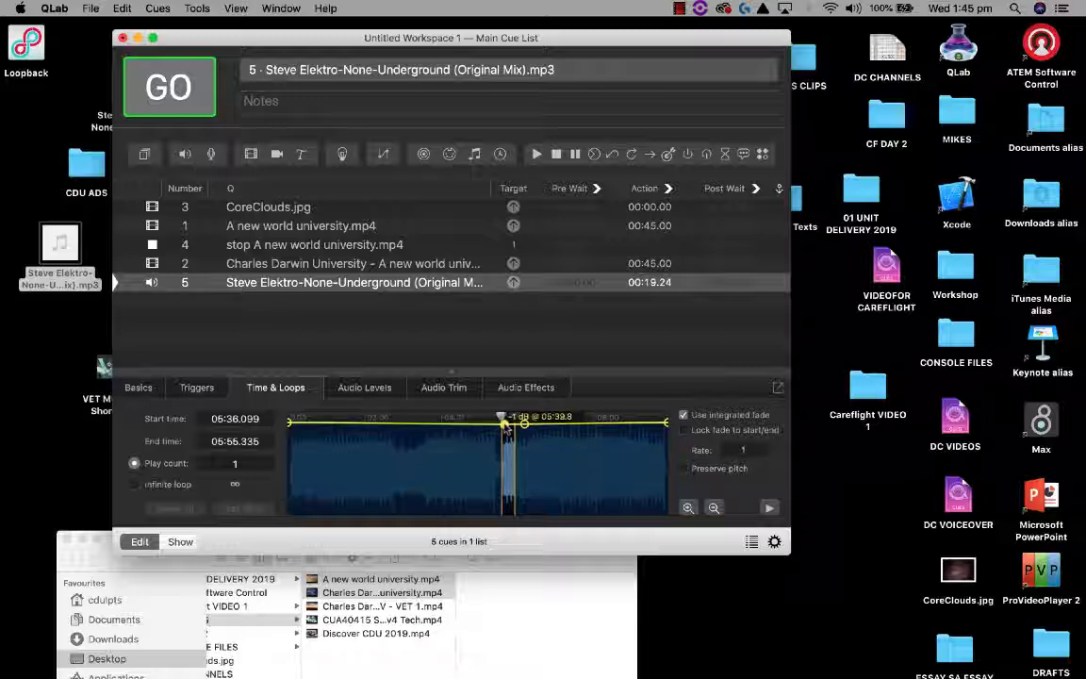
left_click_drag(524, 424, 519, 619)
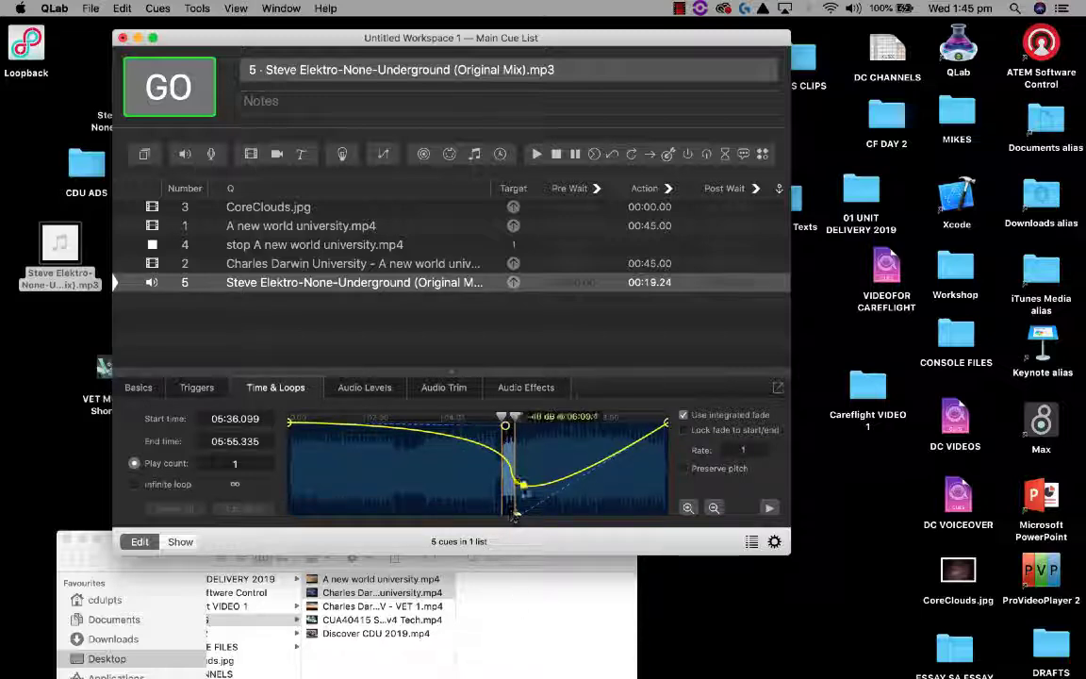
left_click_drag(668, 424, 639, 538)
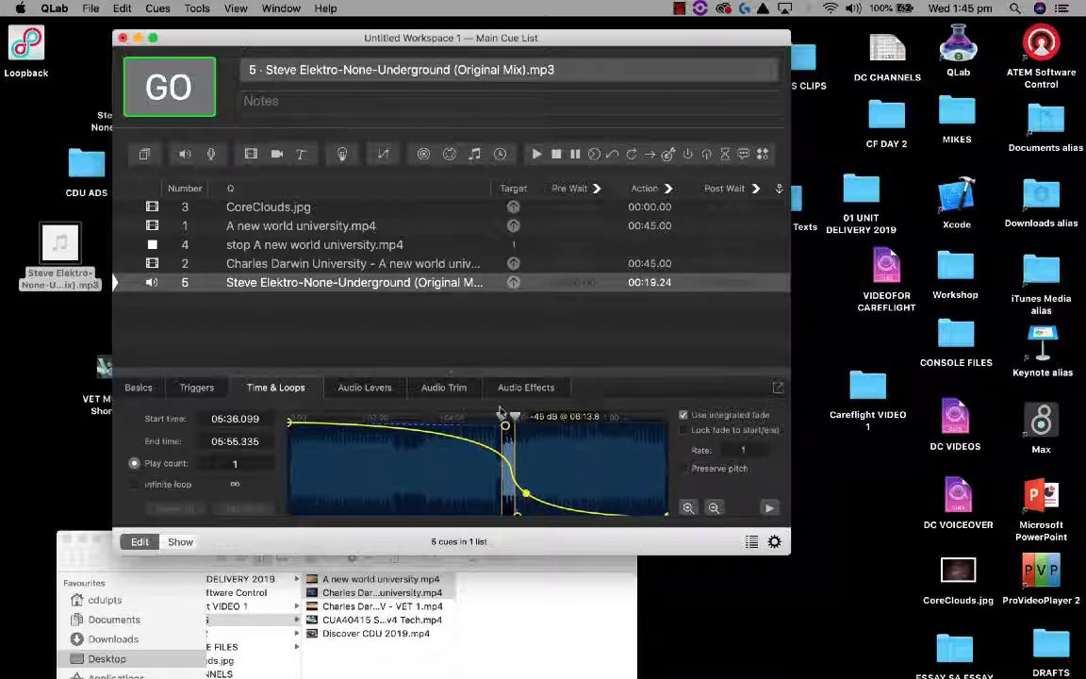
Run the audio cue to check its integrated fade, and stop playback
left_click(347, 282)
key("space")
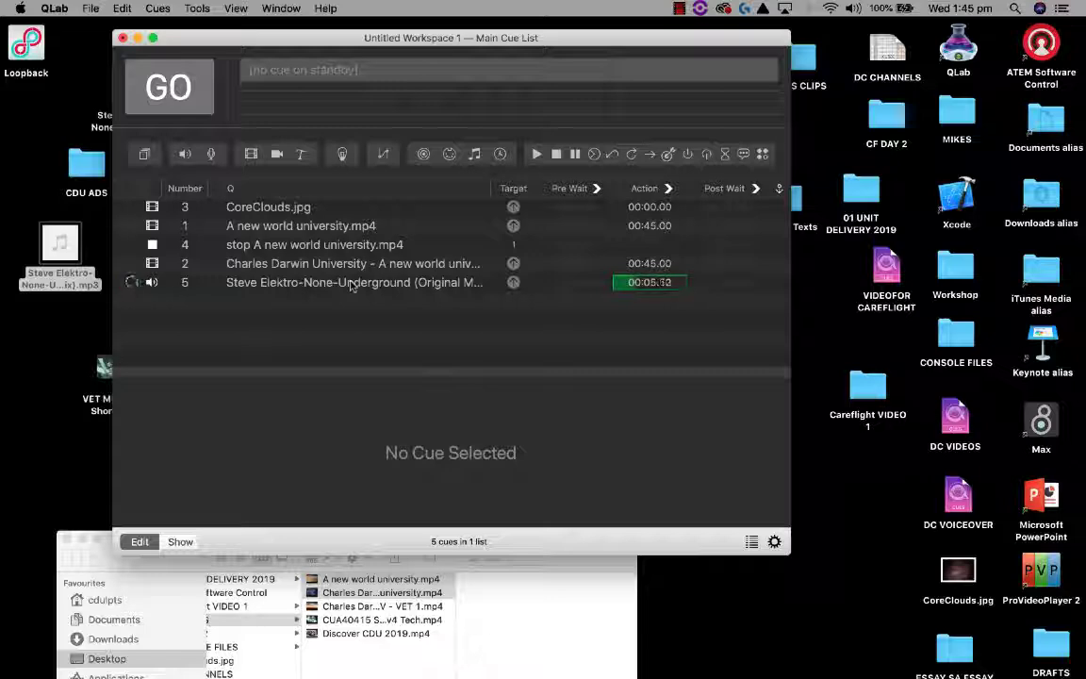
key("Escape")
Delete the Stop cue that targets A new world university.mp4
left_click(450, 272)
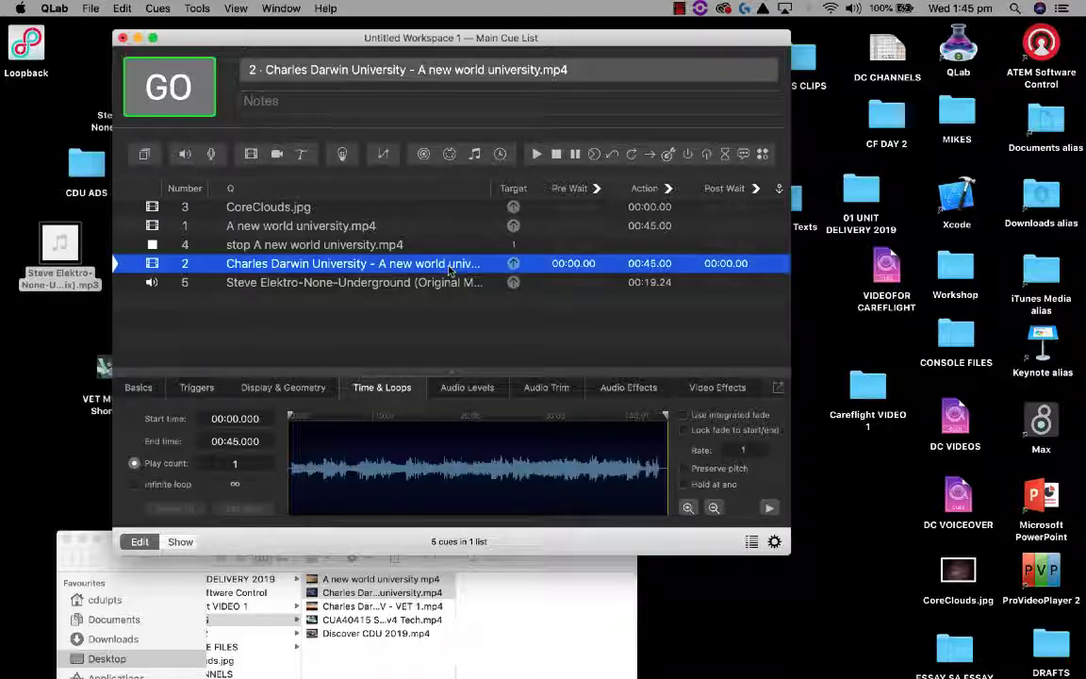
left_click(278, 227)
left_click(295, 247)
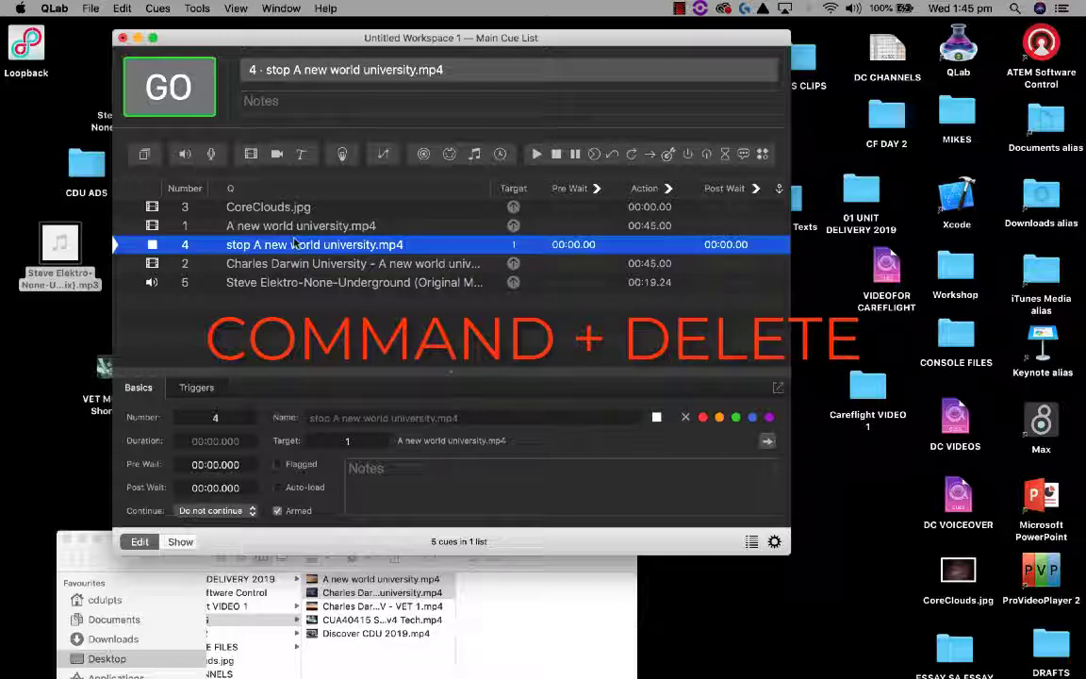
key("super+BackSpace")
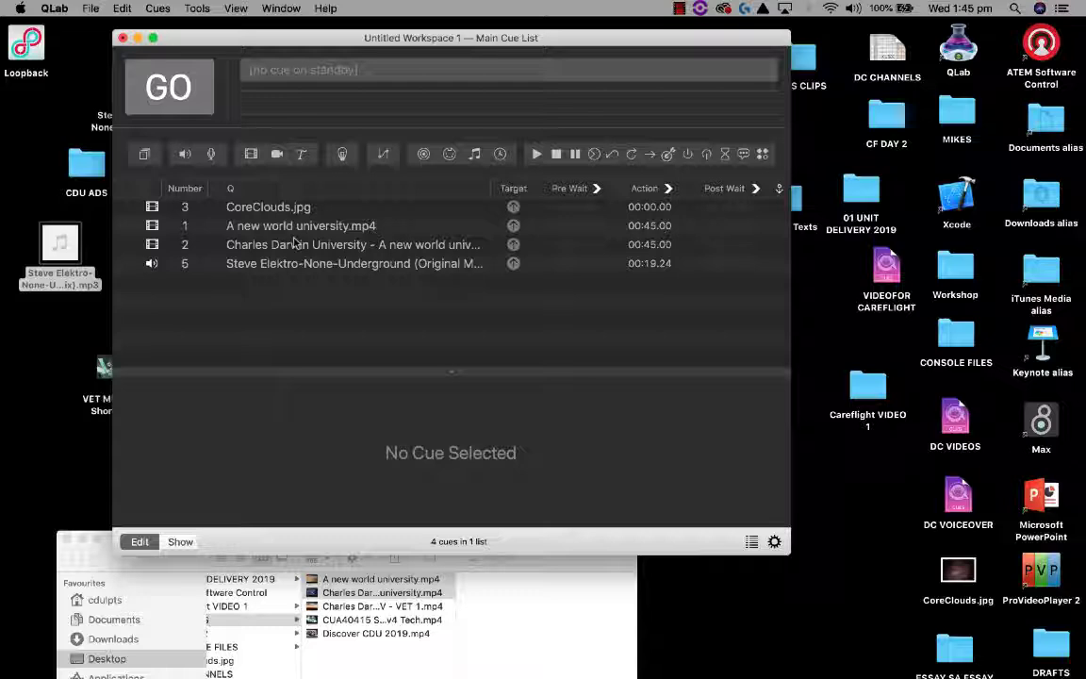
Trim the A new world university.mp4 cue to start at 00:00.370 and end at 00:02.771
left_click(323, 229)
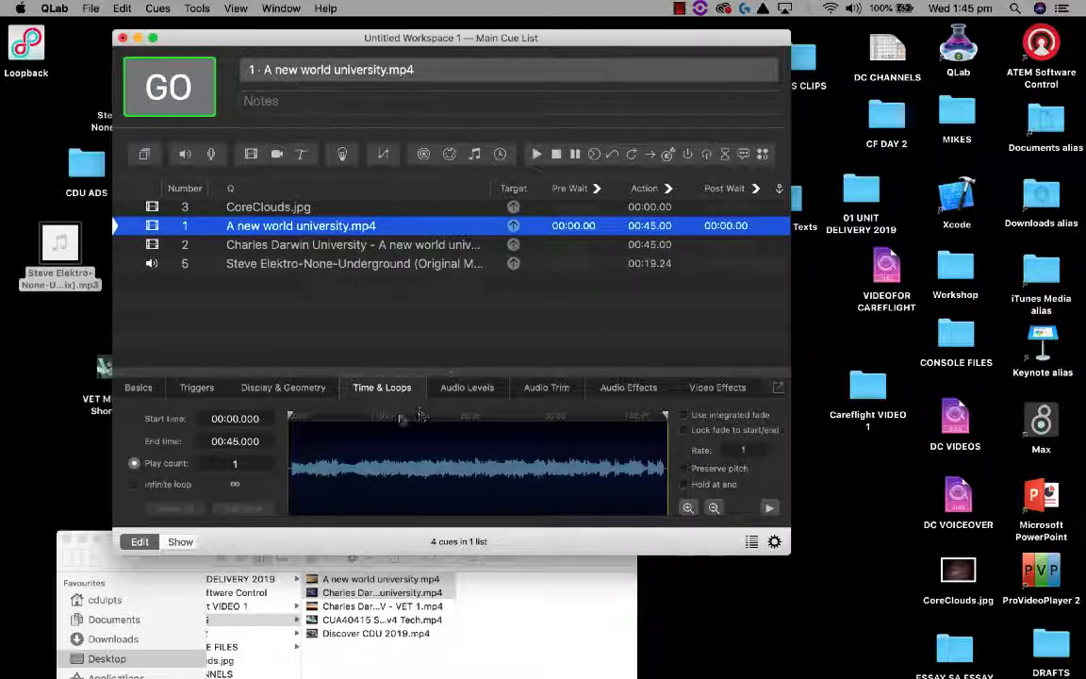
left_click_drag(289, 418, 292, 418)
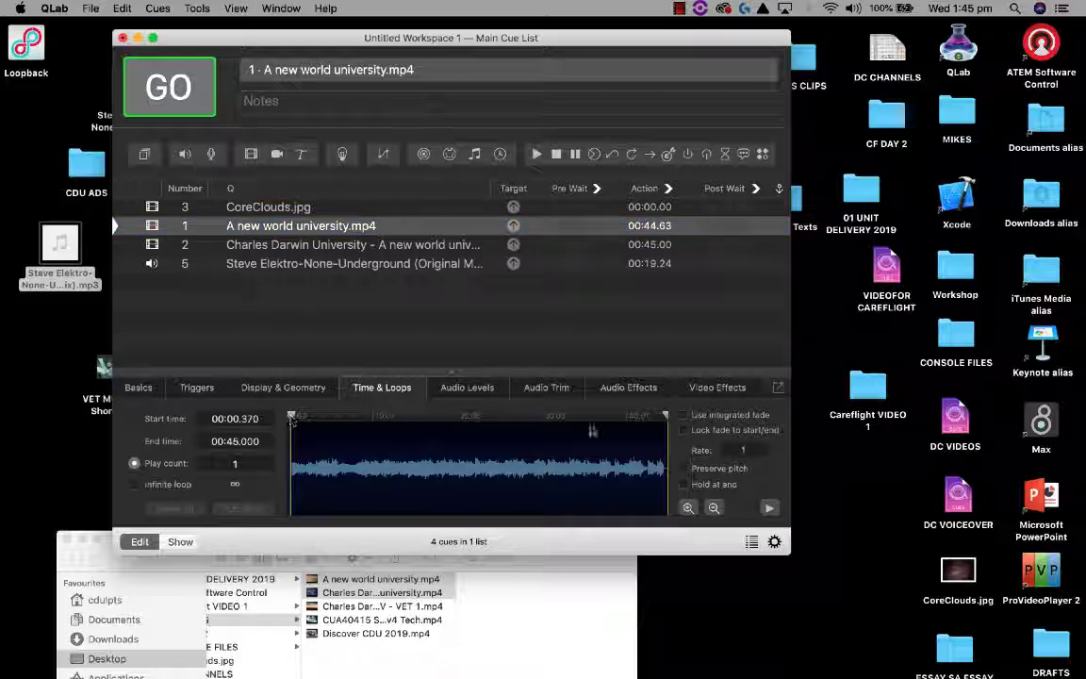
left_click_drag(656, 416, 310, 415)
Set the continue mode of the A new world university.mp4 cue to Auto-follow
left_click(285, 230)
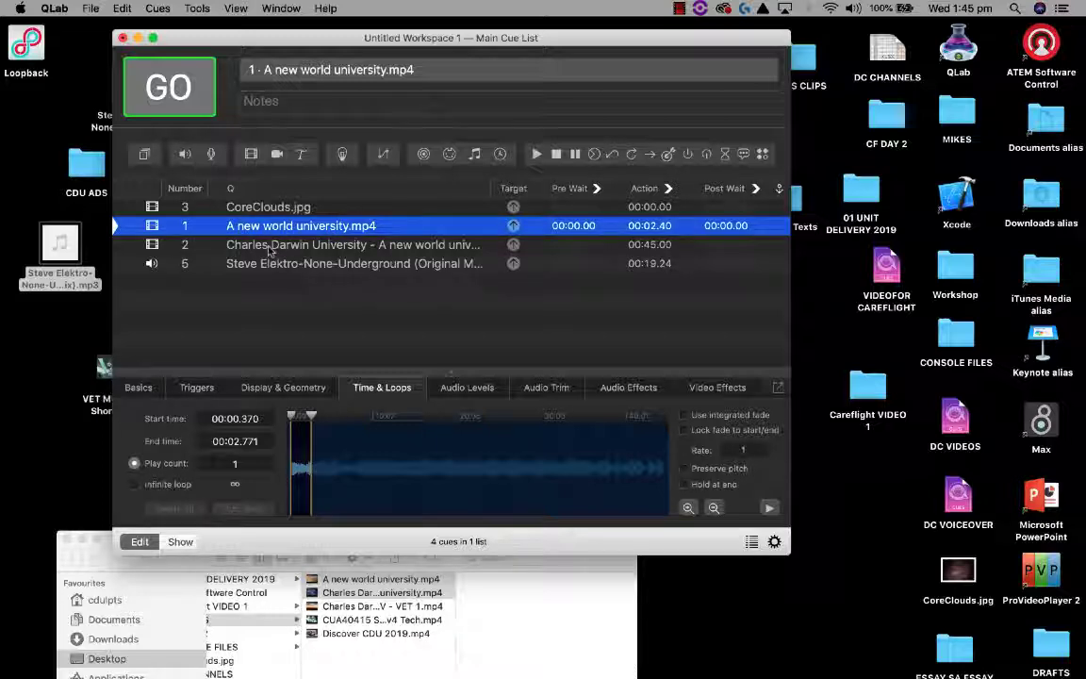
left_click(292, 247)
left_click(291, 231)
left_click(138, 387)
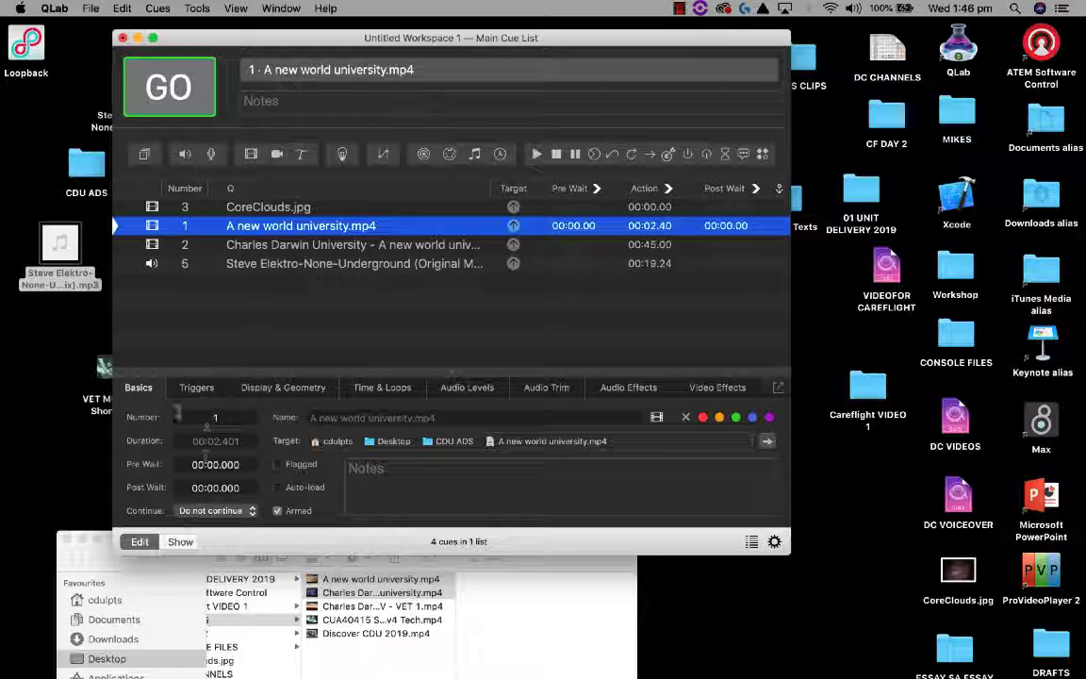
left_click(222, 510)
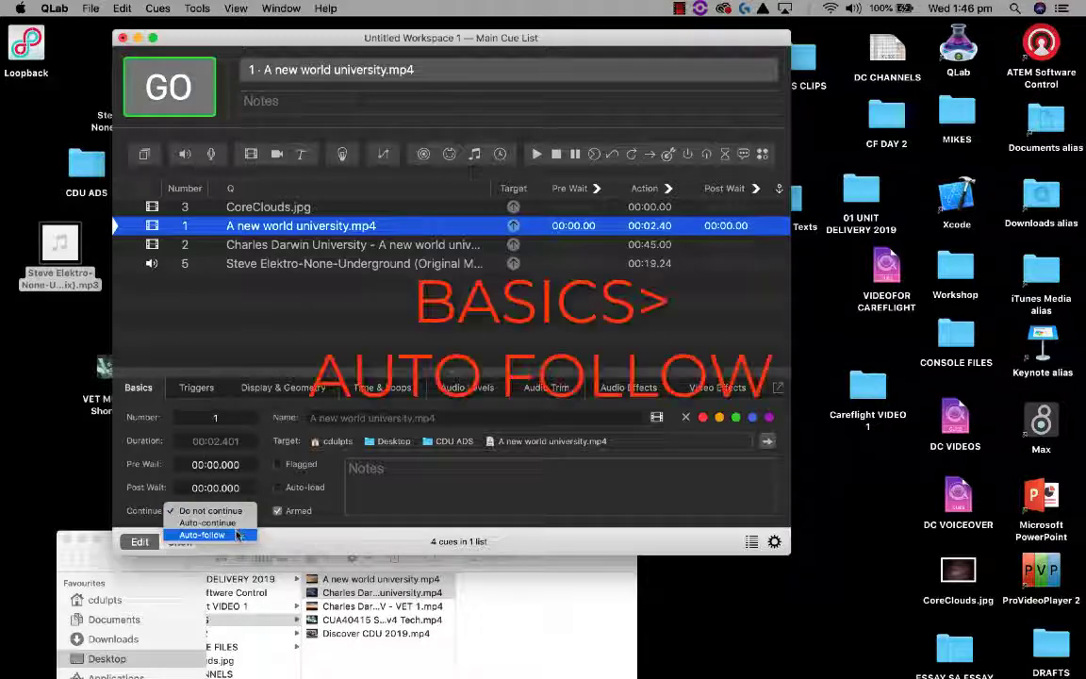
left_click(205, 534)
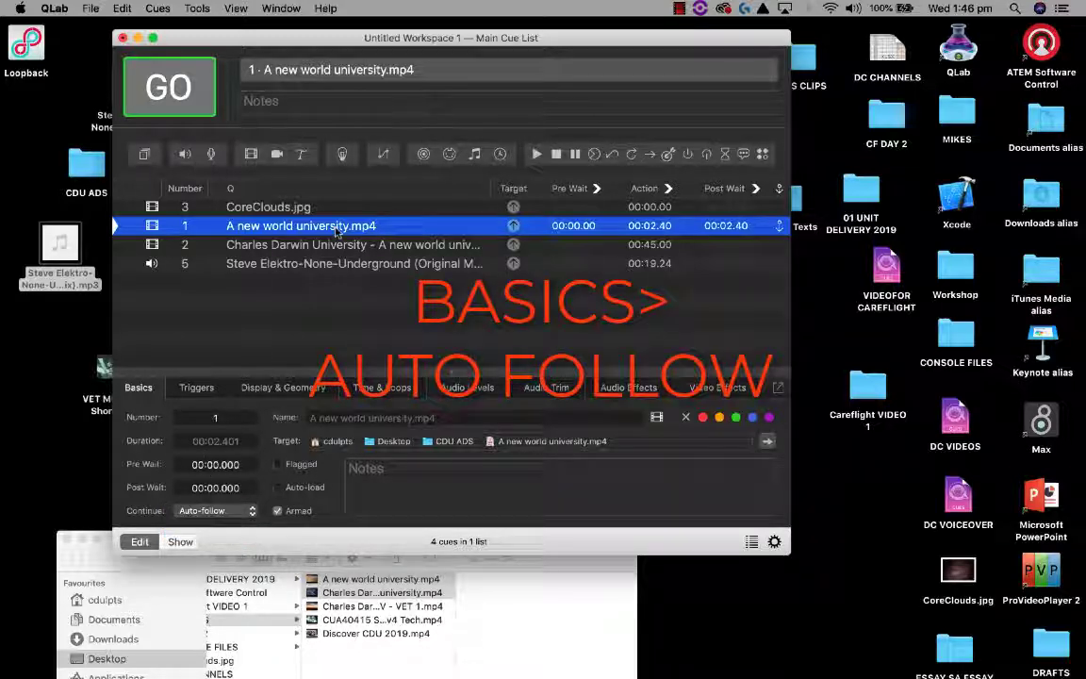
Run the A new world university.mp4 cue to check the auto-follow into cue 2, and stop playback
key("space")
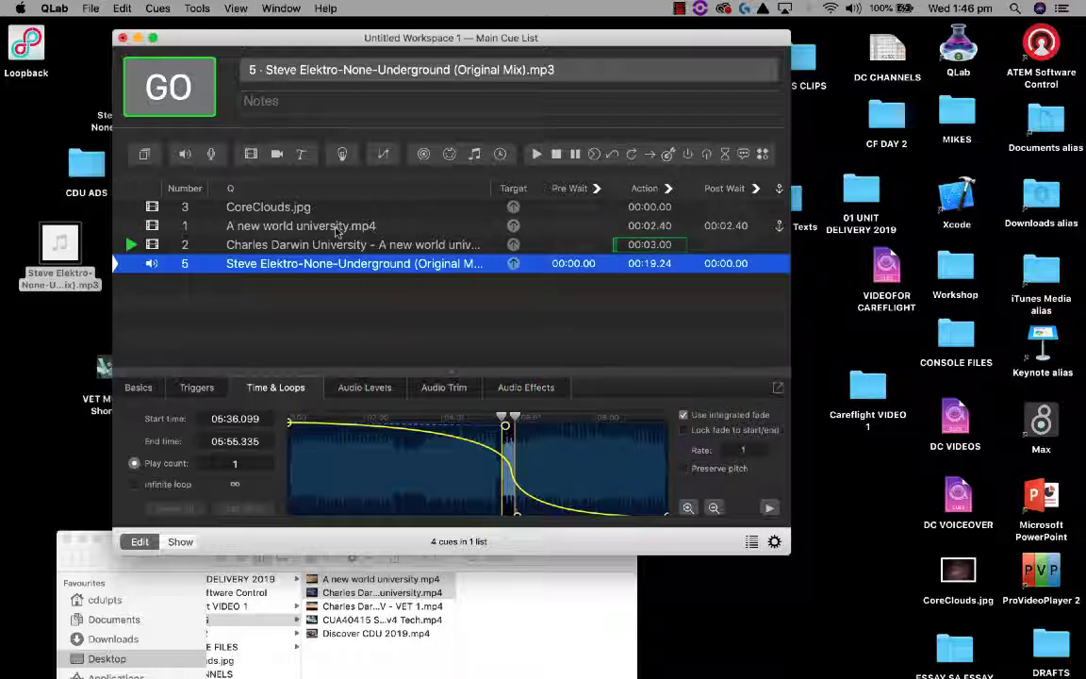
key("Escape")
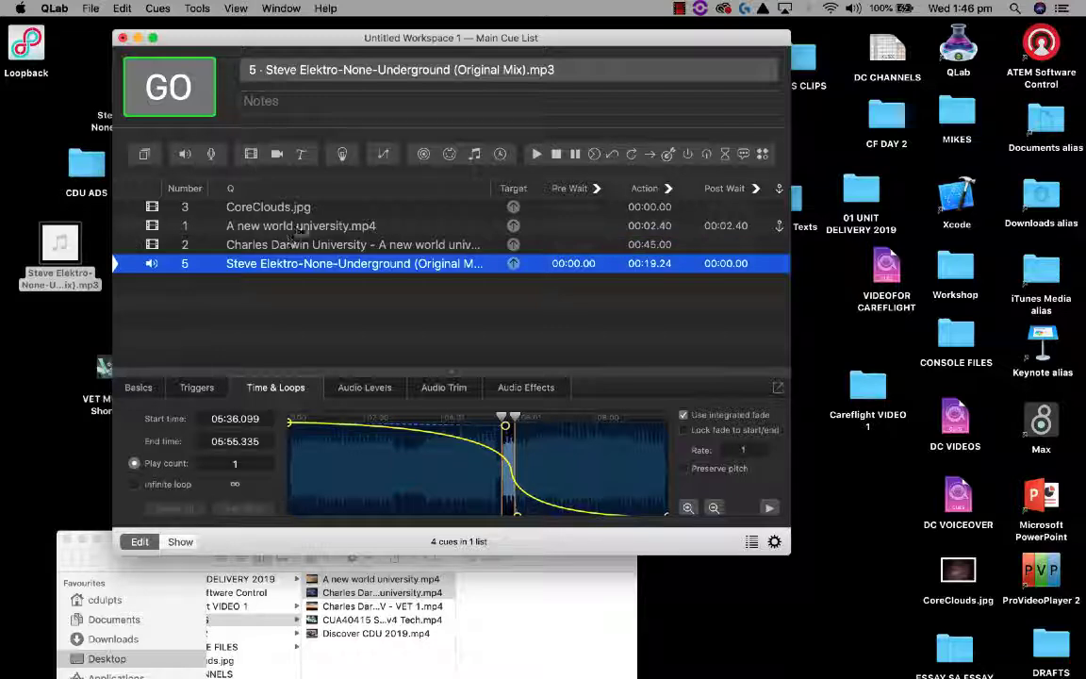
left_click(322, 245)
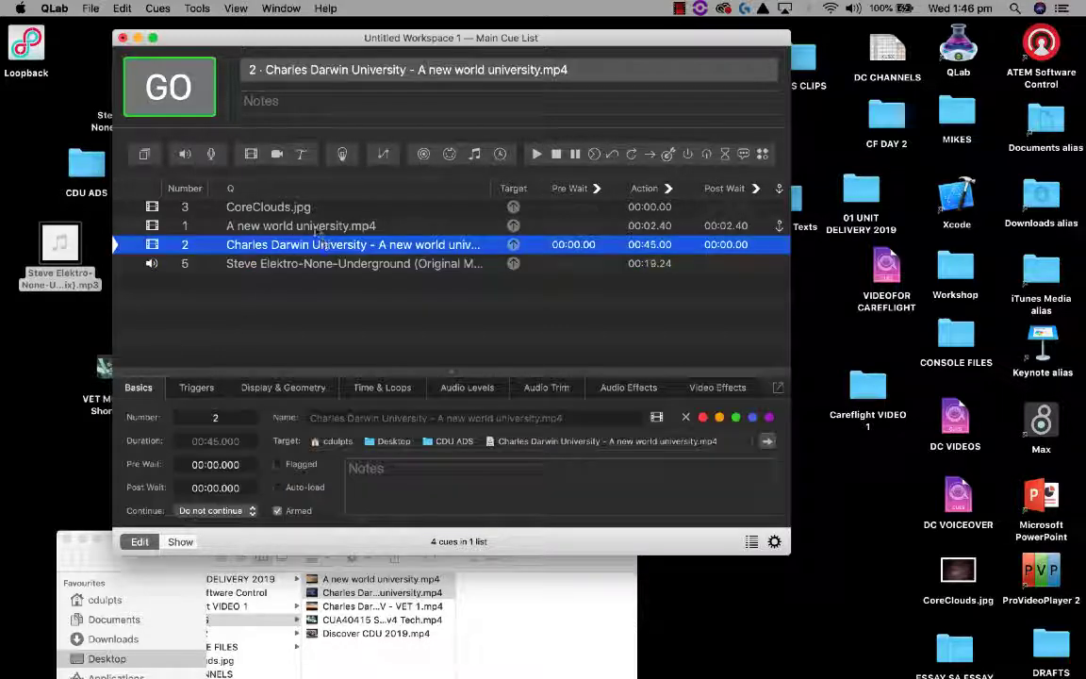
Switch the A new world university.mp4 cue's continue mode to Auto-continue and run the cue to check it
left_click(316, 226)
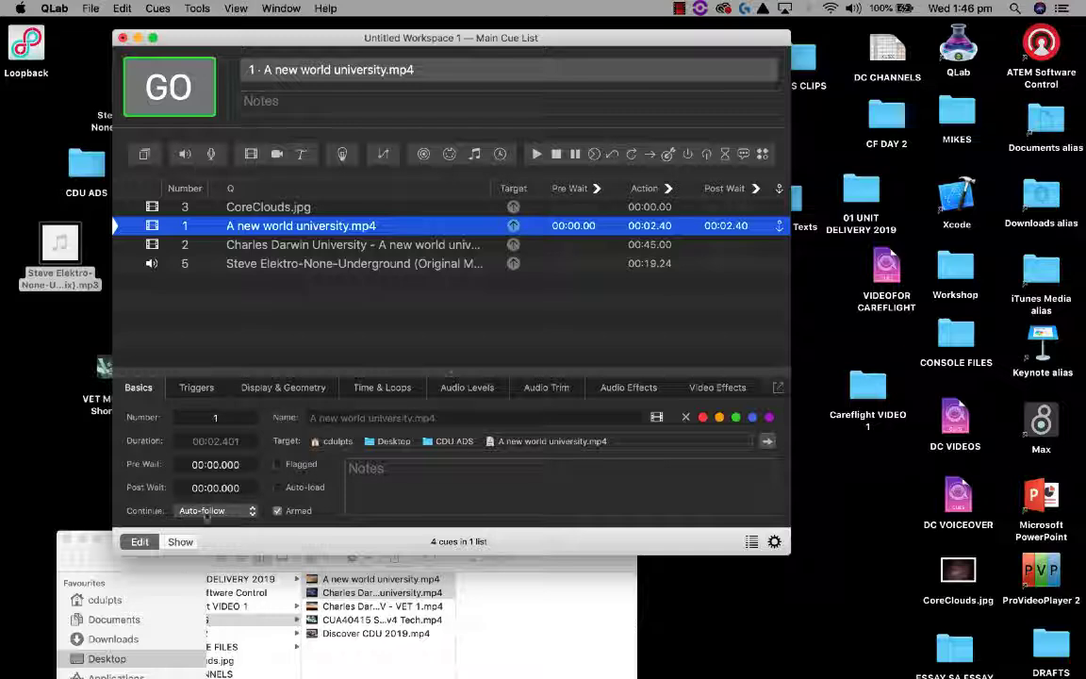
left_click(215, 510)
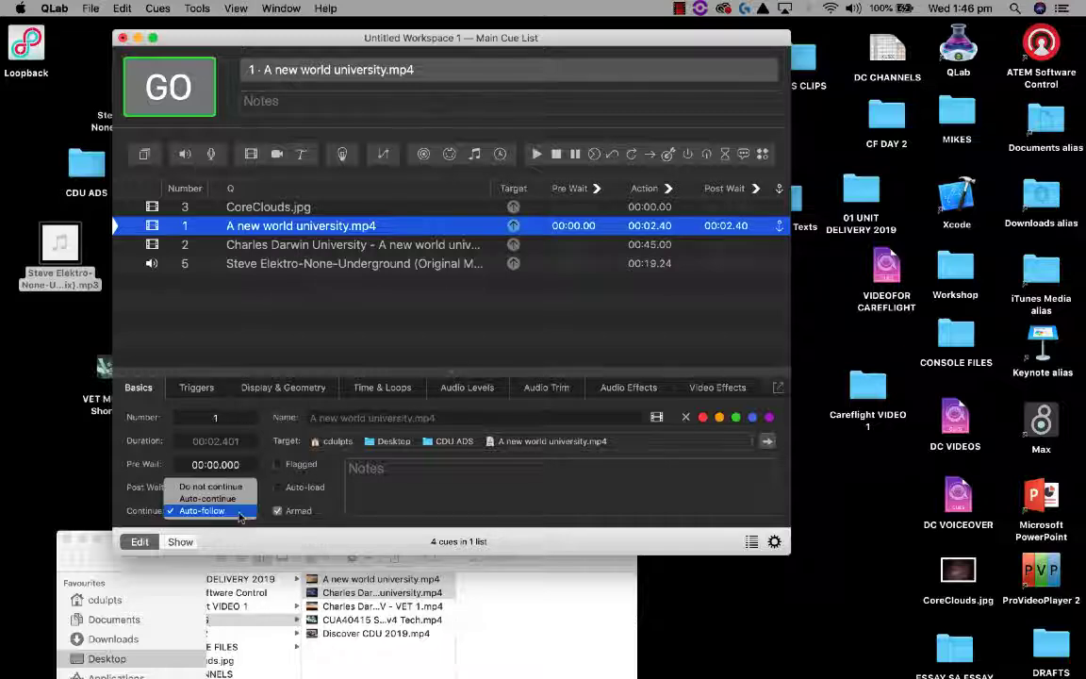
left_click(231, 497)
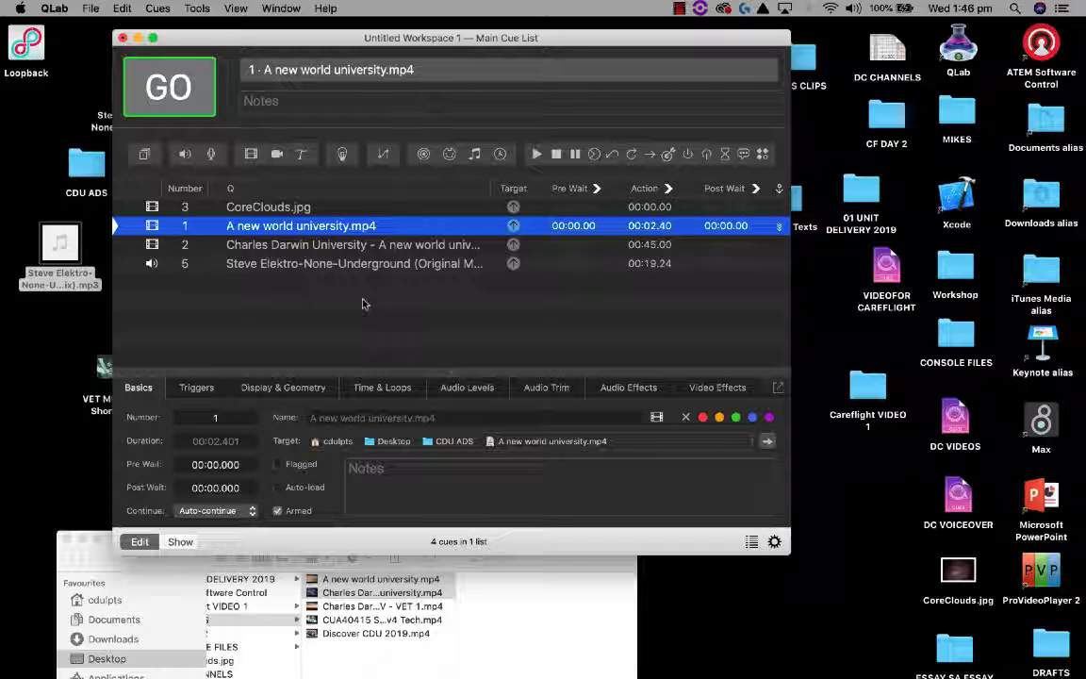
key("space")
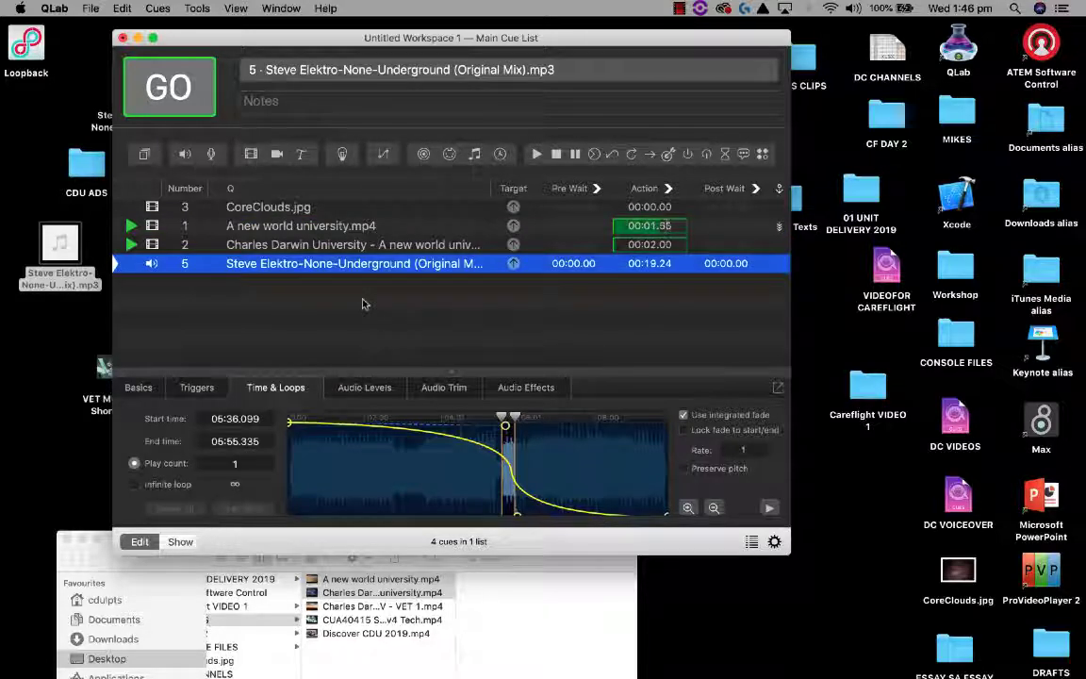